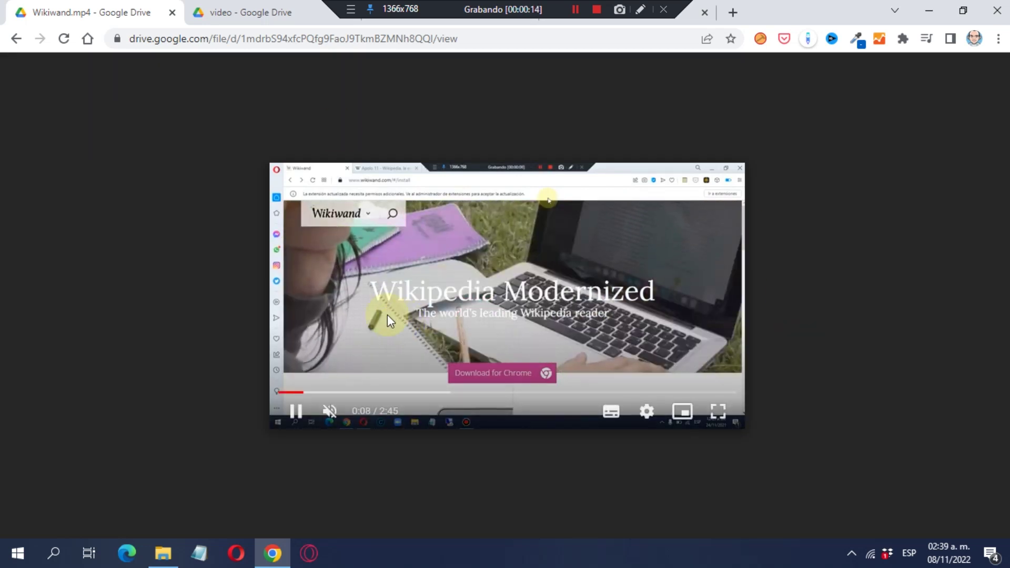
Pause the Wikiwand.mp4 preview and return to the Drive 'video' folder.
{"action": "left_click", "coordinate": [297, 412]}
{"action": "left_click", "coordinate": [252, 12]}
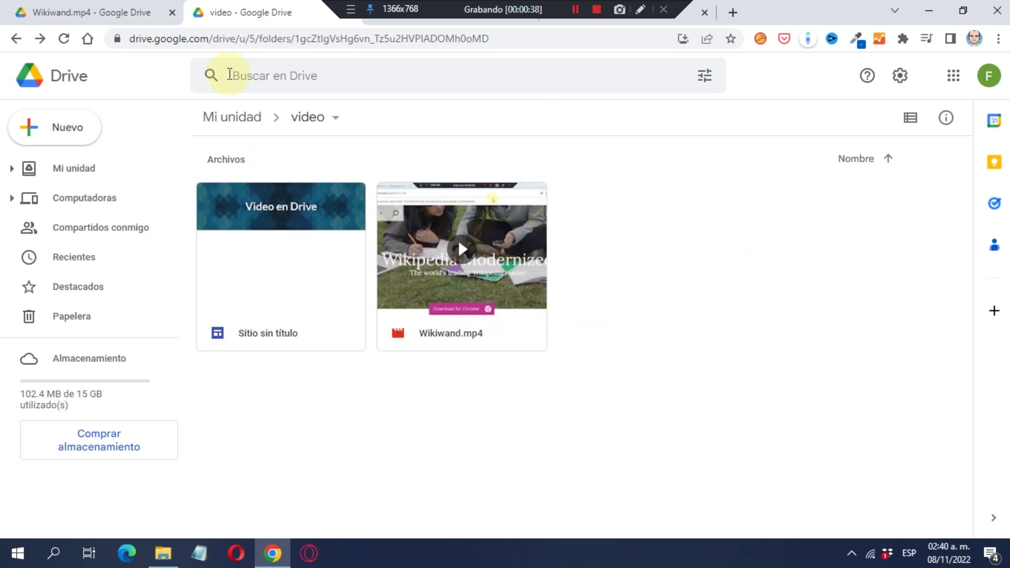
Drag Wikiwand.mp4 into the 'video' folder, keeping both files so it uploads as Wikiwand (1).mp4.
{"action": "left_click", "coordinate": [64, 129]}
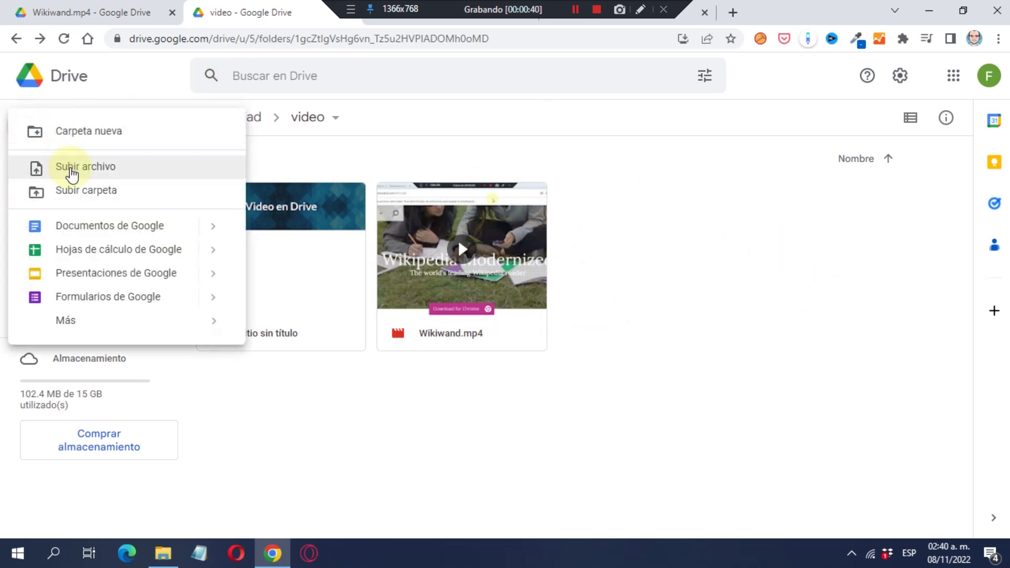
{"action": "left_click", "coordinate": [726, 290]}
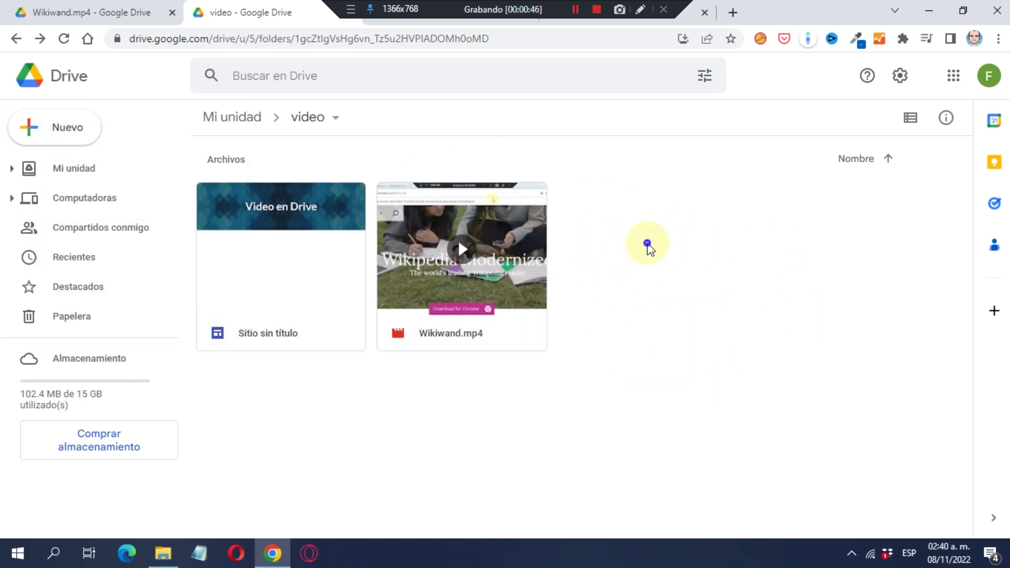
{"action": "right_click", "coordinate": [647, 245]}
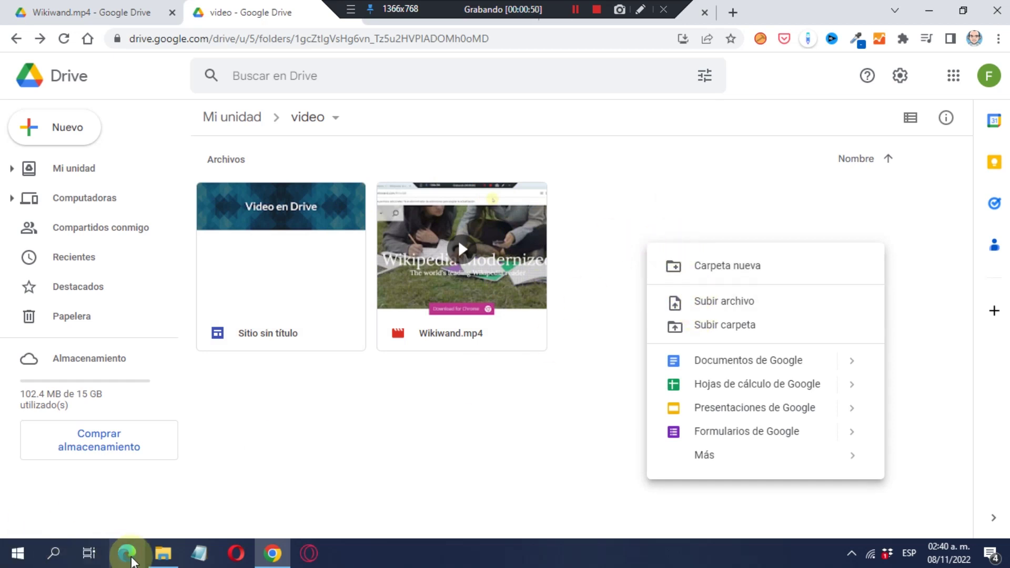
{"action": "left_click", "coordinate": [163, 552]}
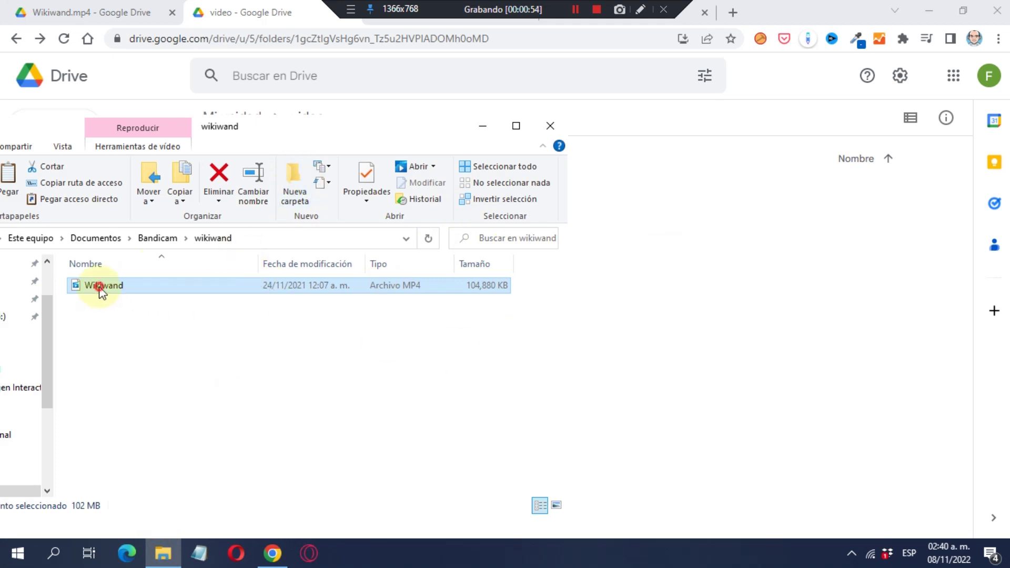
{"action": "left_click_drag", "start_coordinate": [99, 287], "coordinate": [677, 323]}
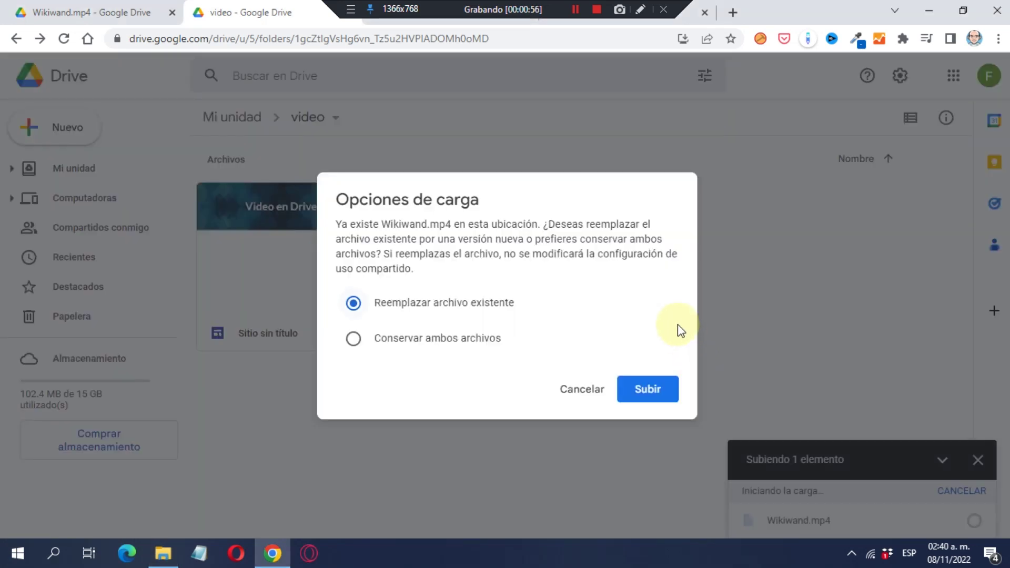
{"action": "left_click", "coordinate": [452, 343]}
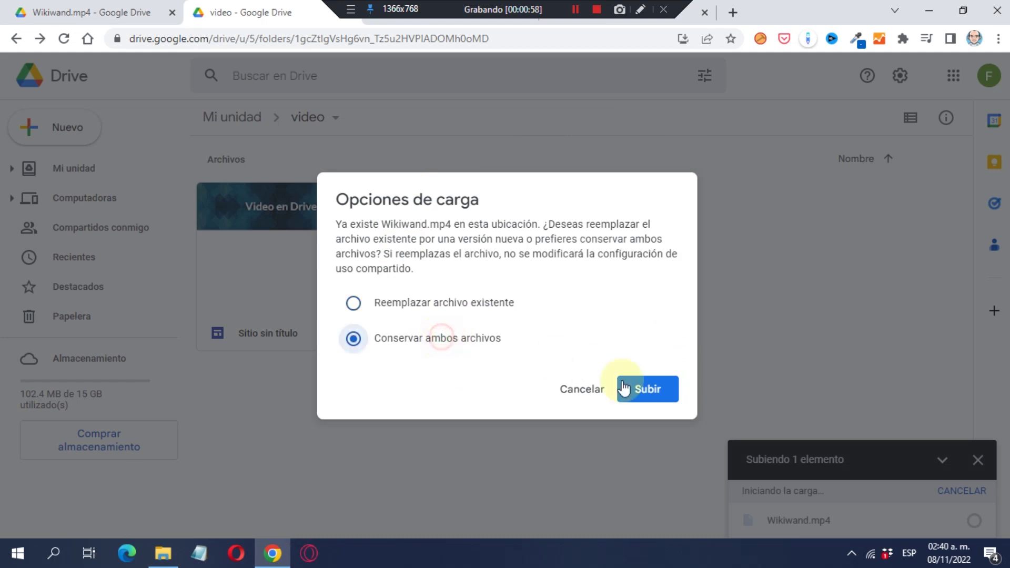
{"action": "left_click", "coordinate": [647, 389]}
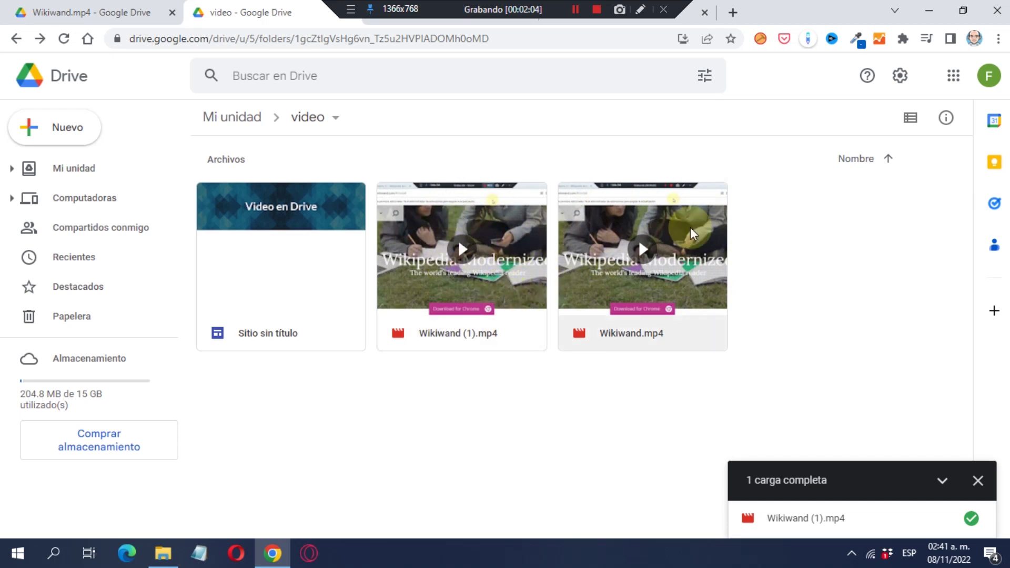
{"action": "left_click", "coordinate": [86, 6]}
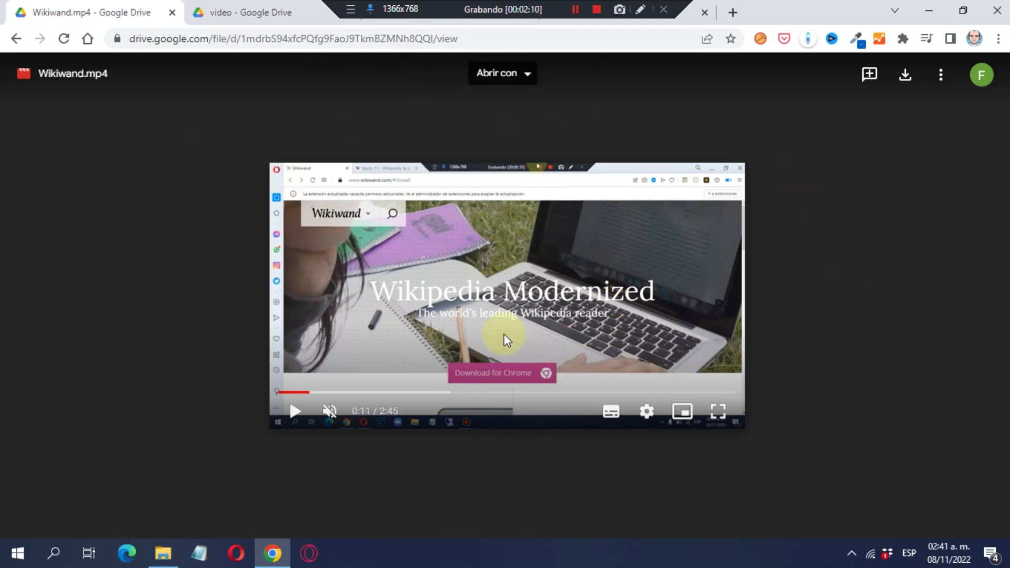
{"action": "left_click", "coordinate": [248, 13]}
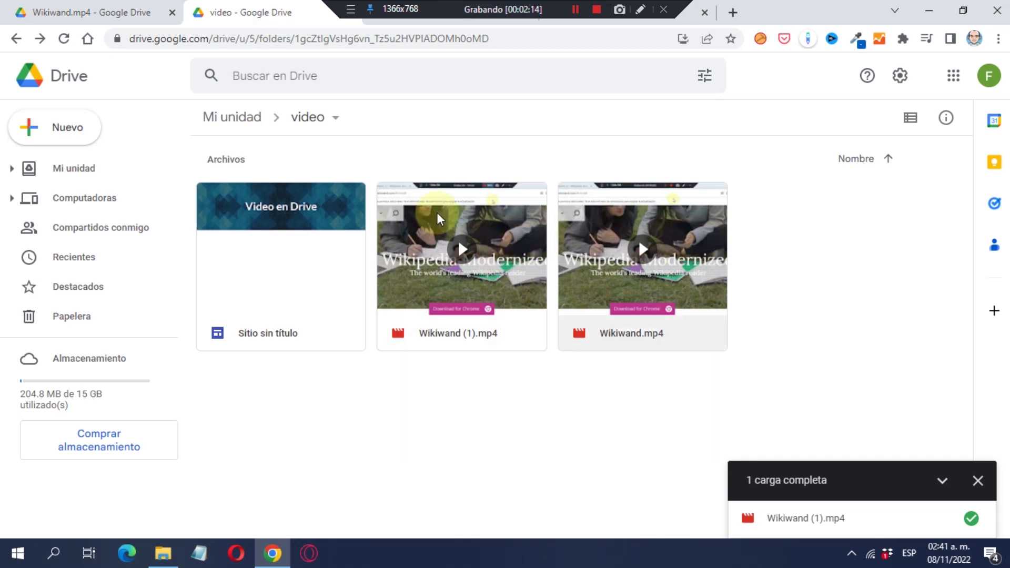
{"action": "key", "text": "ctrl+shift+Tab"}
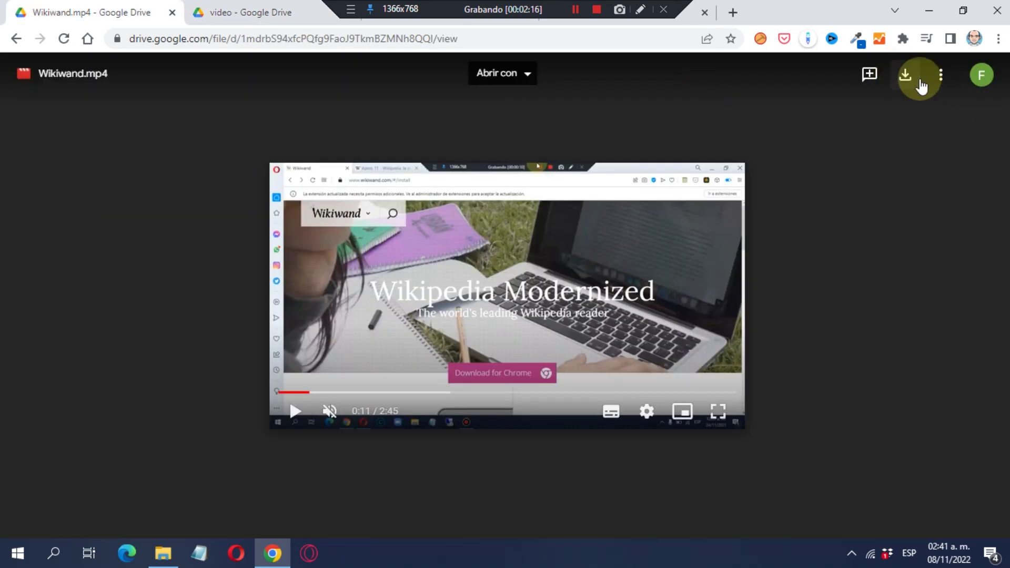
{"action": "left_click", "coordinate": [270, 6]}
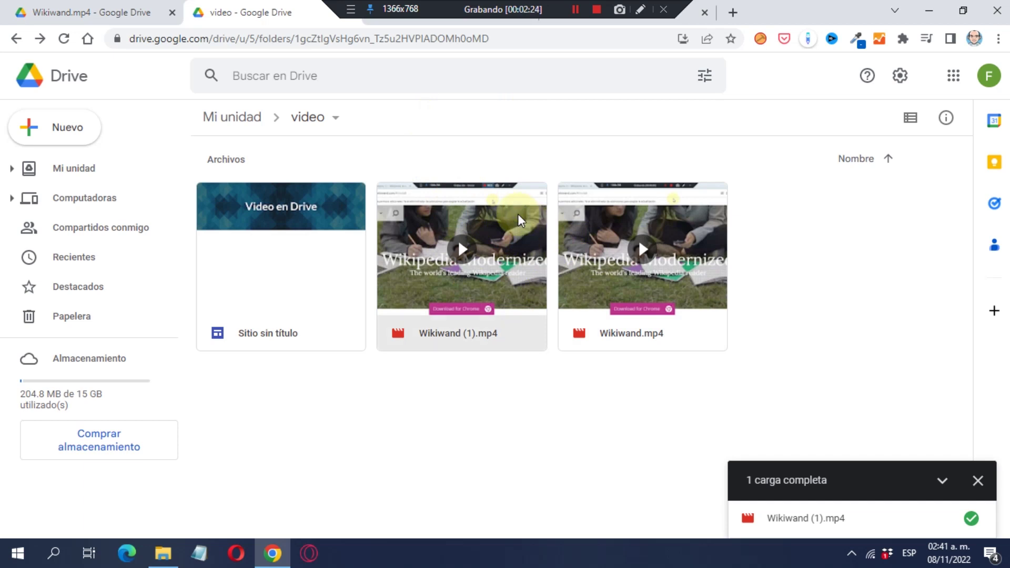
Share Wikiwand (1).mp4 with anyone who has the link as Lector and copy the link.
{"action": "right_click", "coordinate": [528, 304]}
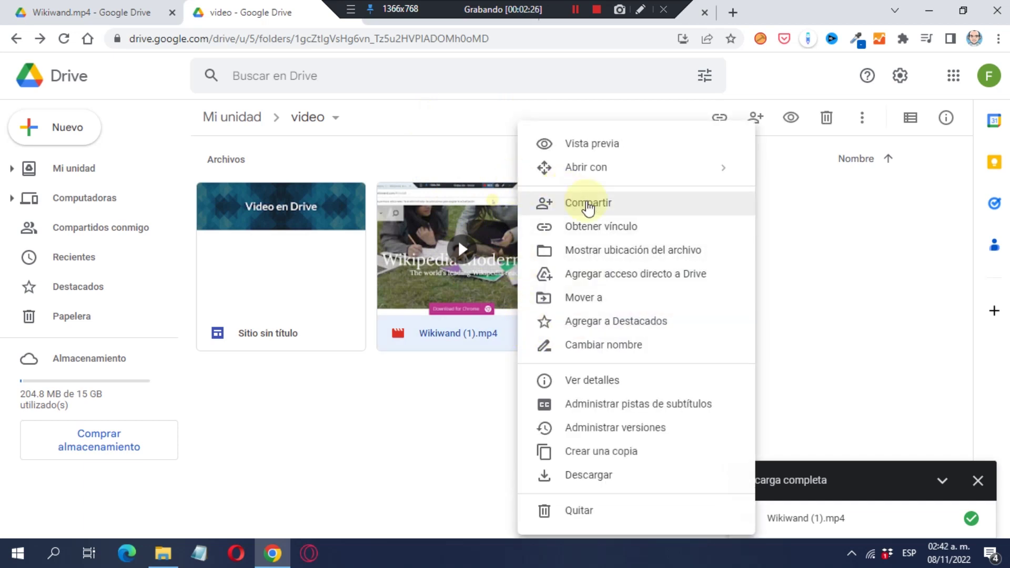
{"action": "left_click", "coordinate": [613, 225]}
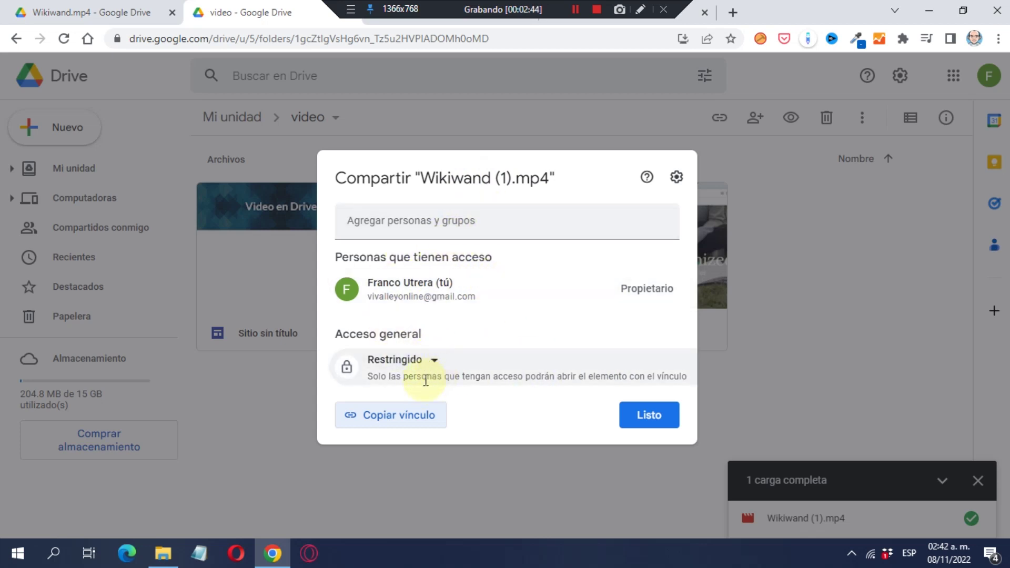
{"action": "left_click", "coordinate": [457, 220]}
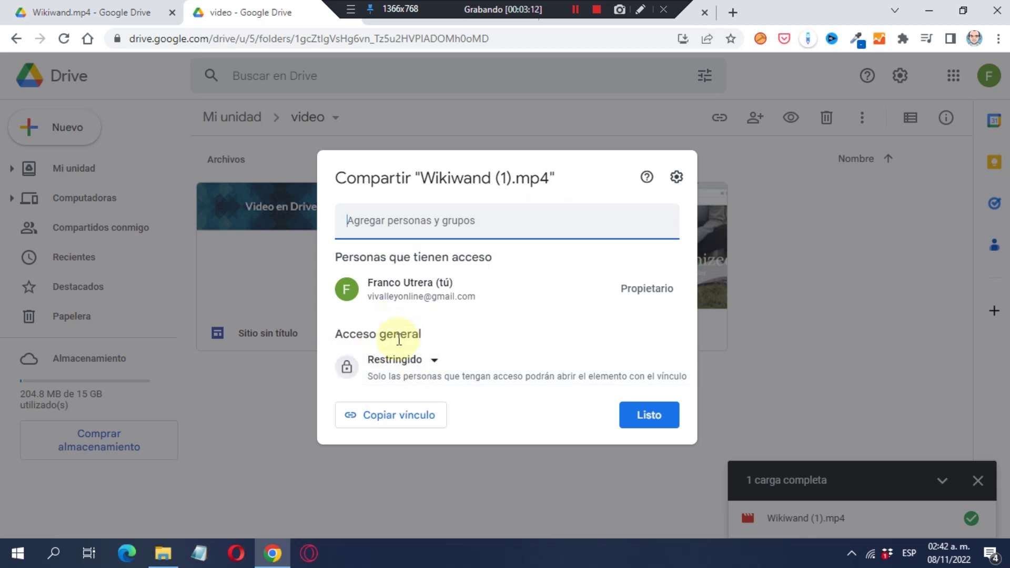
{"action": "left_click", "coordinate": [435, 362]}
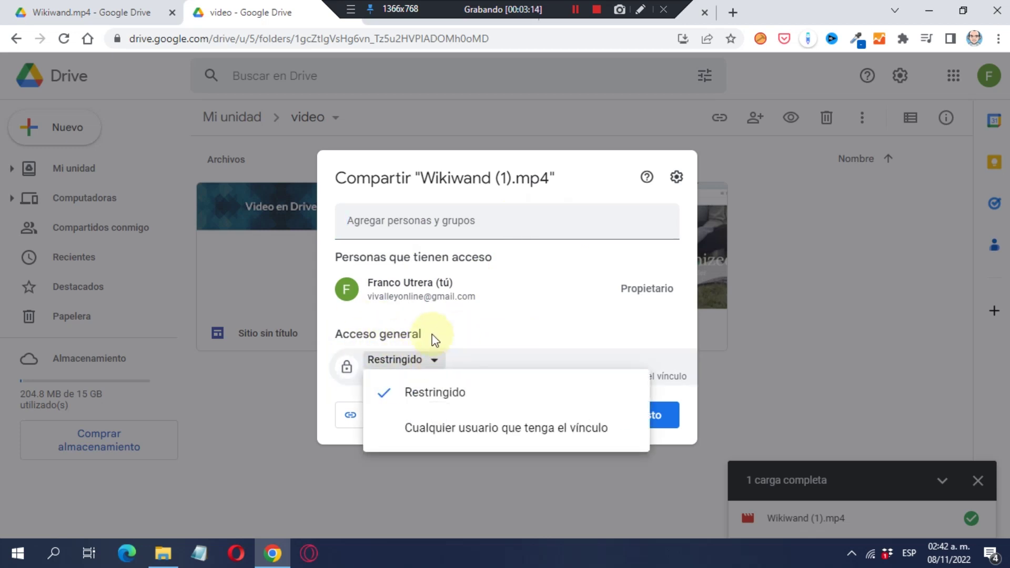
{"action": "left_click", "coordinate": [477, 434]}
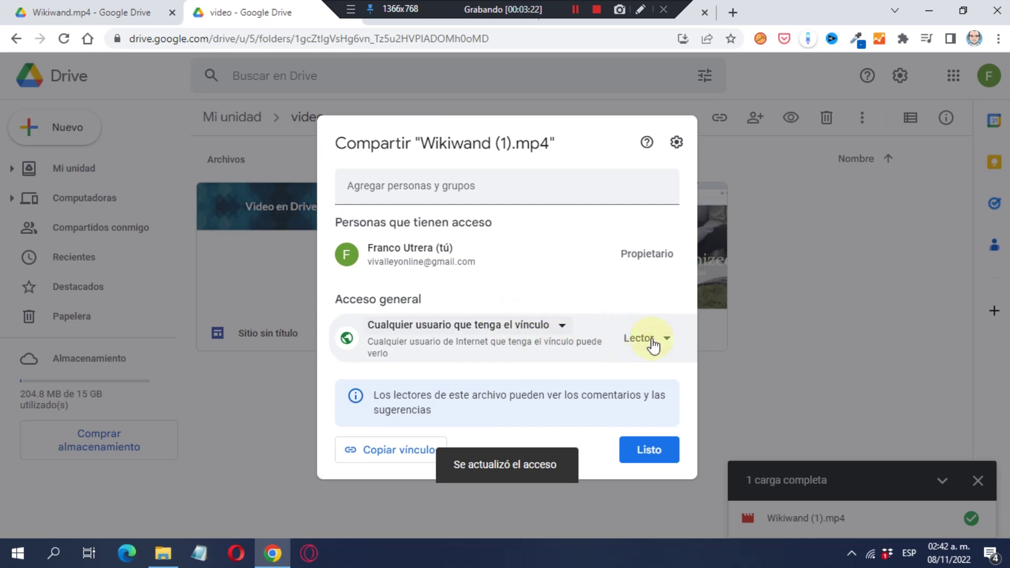
{"action": "left_click", "coordinate": [653, 344]}
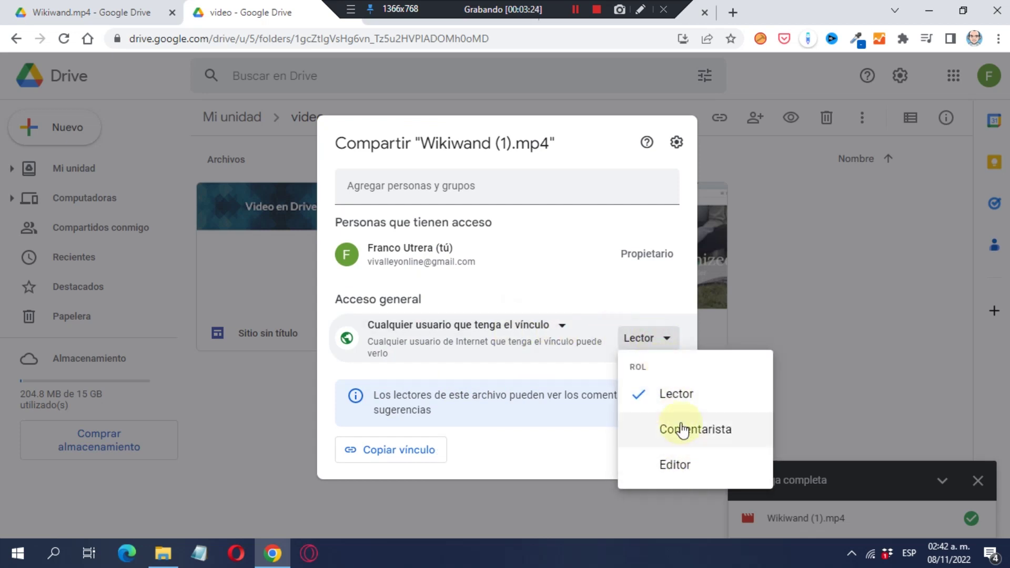
{"action": "left_click", "coordinate": [686, 395]}
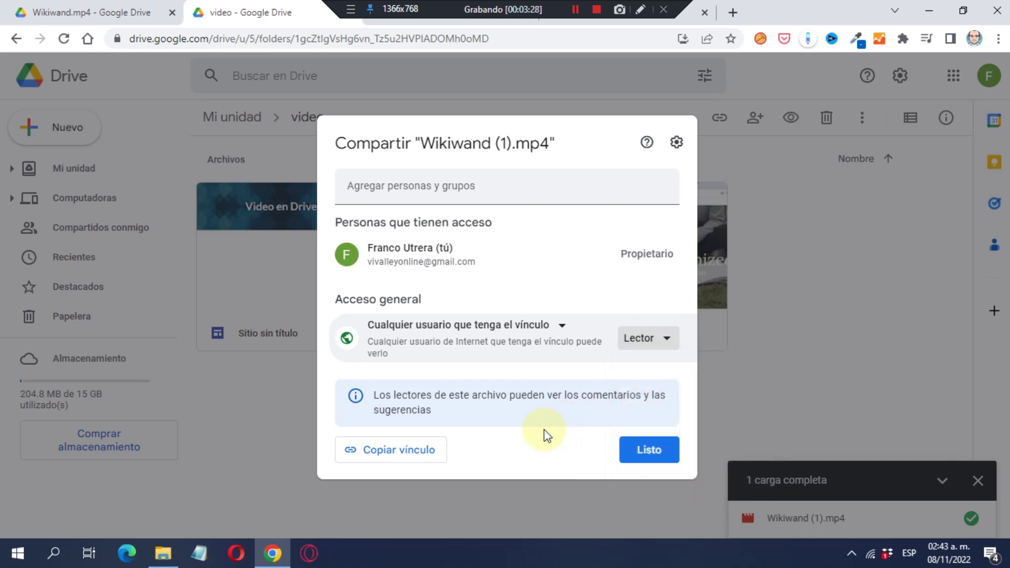
{"action": "left_click", "coordinate": [410, 456]}
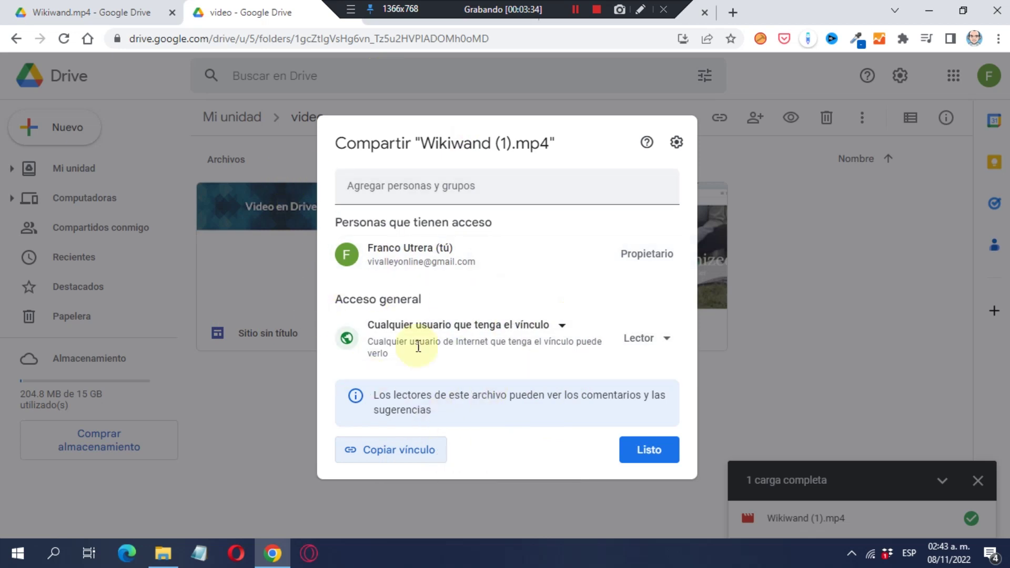
Load the copied Wikiwand (1).mp4 share link in a new tab, then return to the folder tab.
{"action": "key", "text": "ctrl+t"}
{"action": "left_click", "coordinate": [611, 40]}
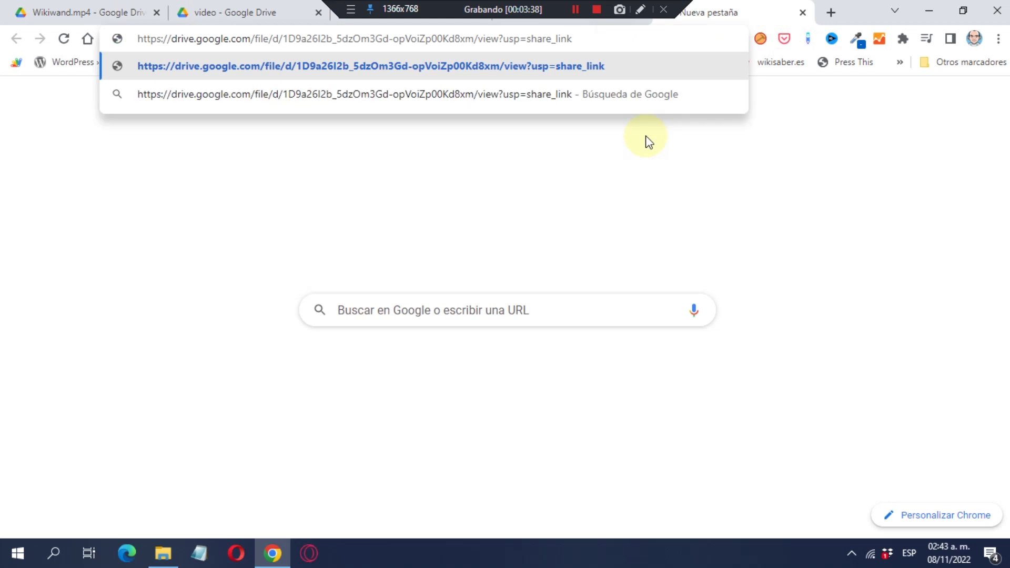
{"action": "key", "text": "Return"}
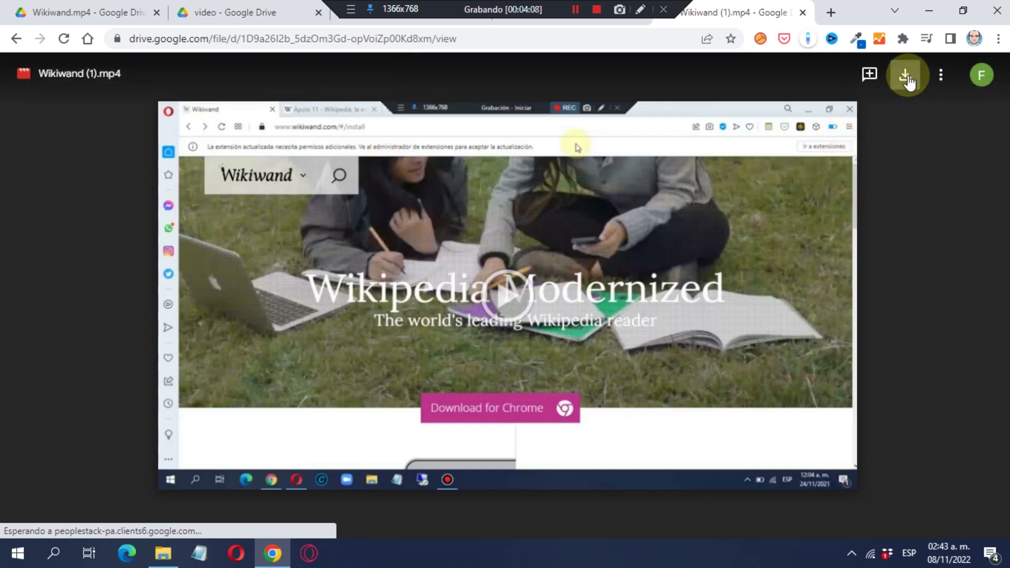
{"action": "left_click", "coordinate": [240, 12]}
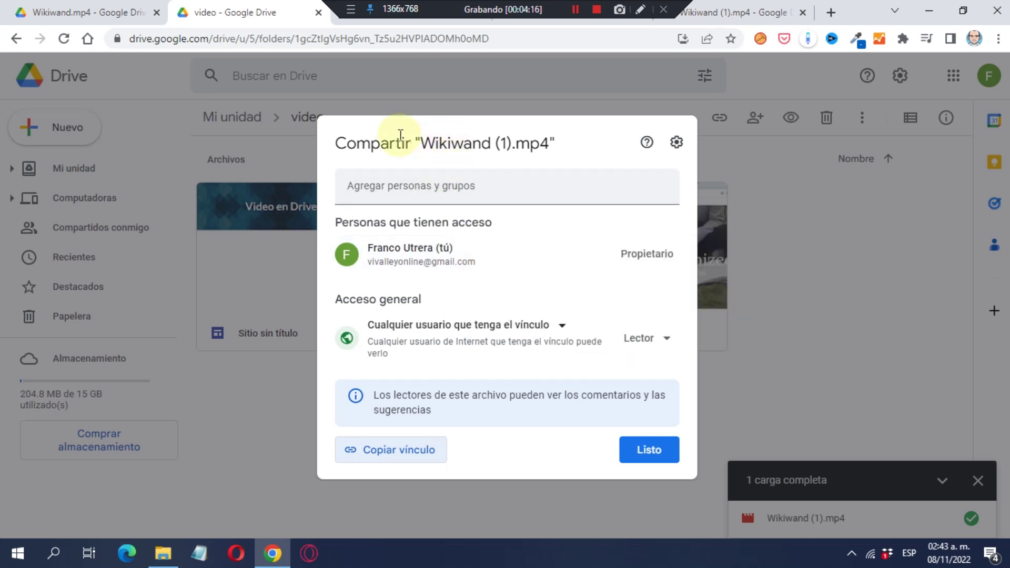
Turn off download, print and copy for viewers and commenters in Wikiwand (1).mp4's sharing settings.
{"action": "left_click", "coordinate": [662, 449]}
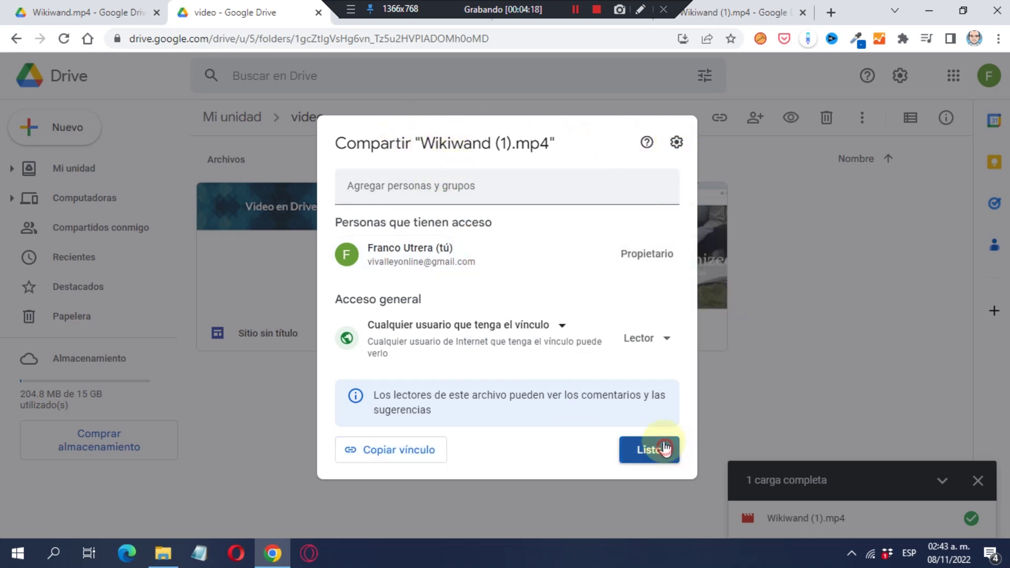
{"action": "right_click", "coordinate": [431, 222]}
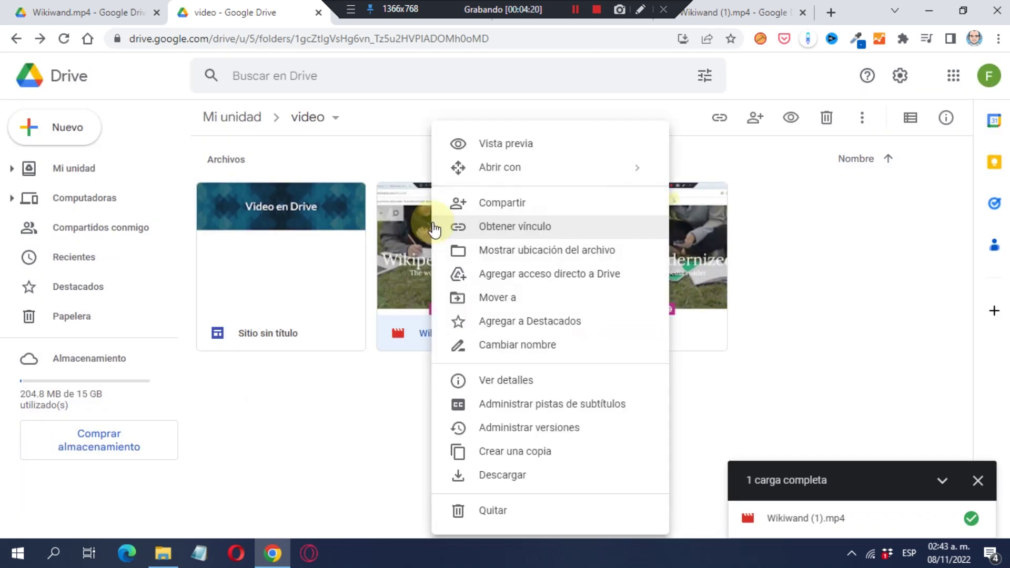
{"action": "left_click", "coordinate": [476, 226]}
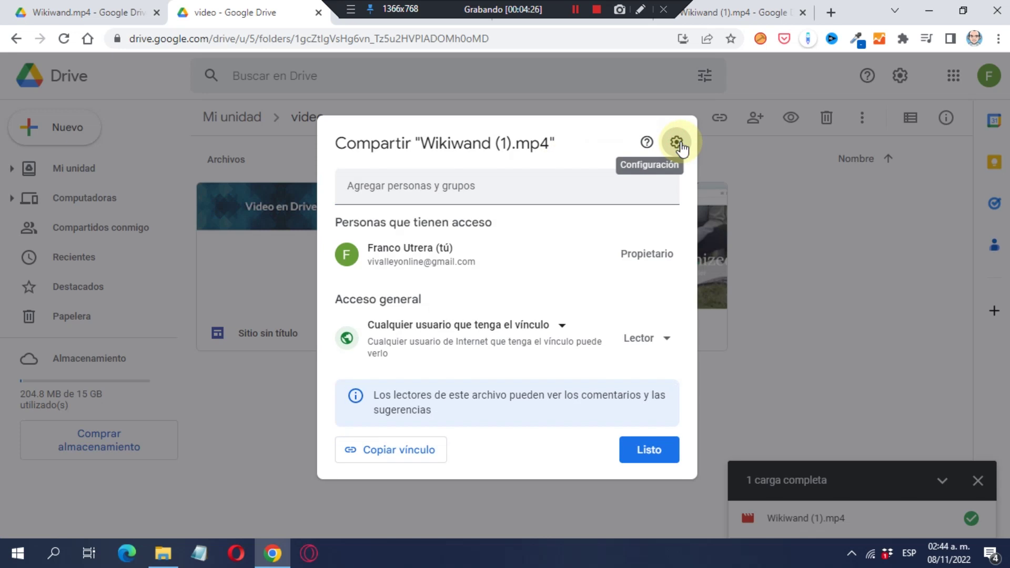
{"action": "left_click", "coordinate": [677, 143]}
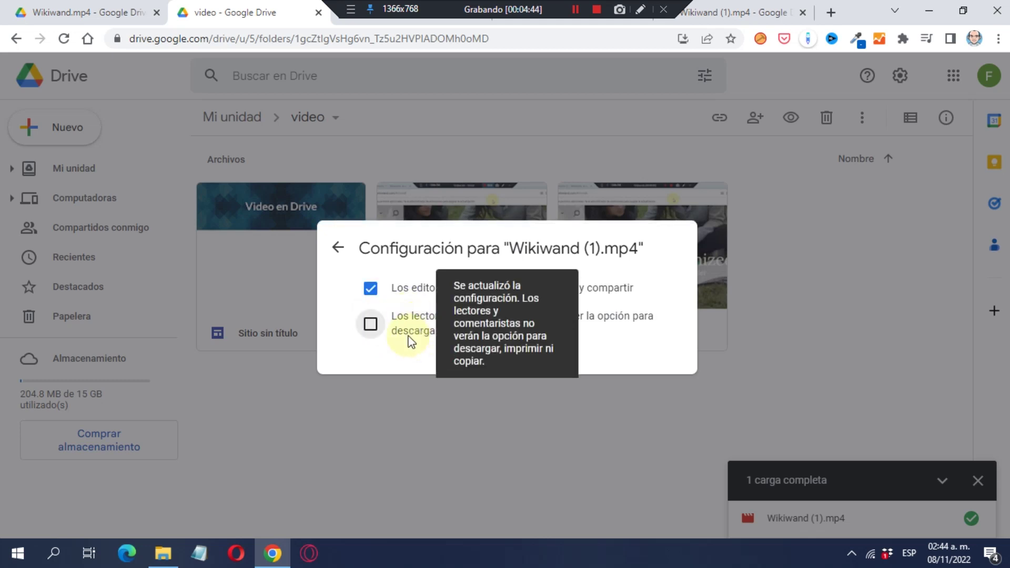
Close the advanced sharing settings and check the video's address in the preview tab.
{"action": "left_click", "coordinate": [535, 412]}
{"action": "left_click", "coordinate": [614, 16]}
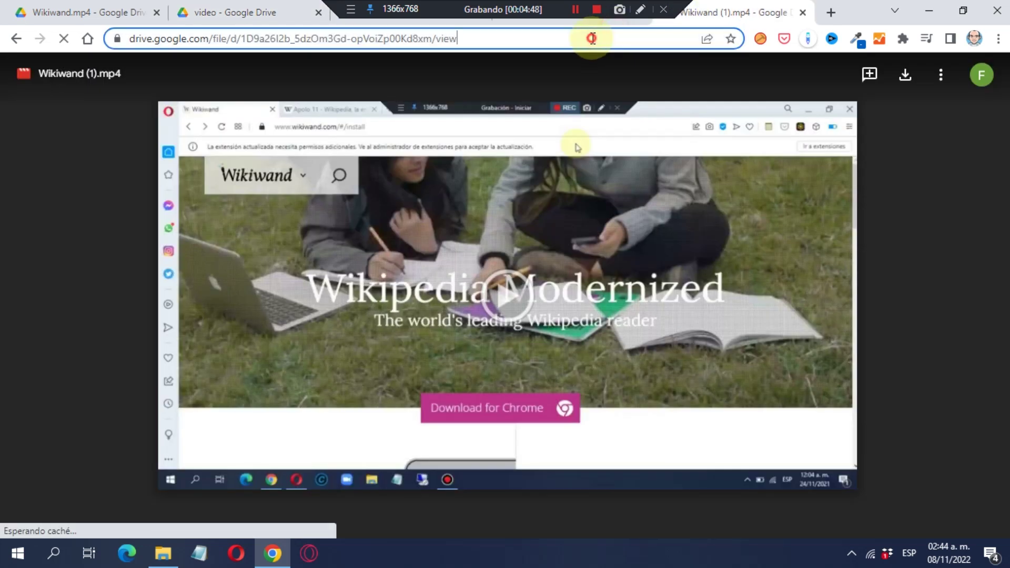
{"action": "left_click", "coordinate": [591, 36]}
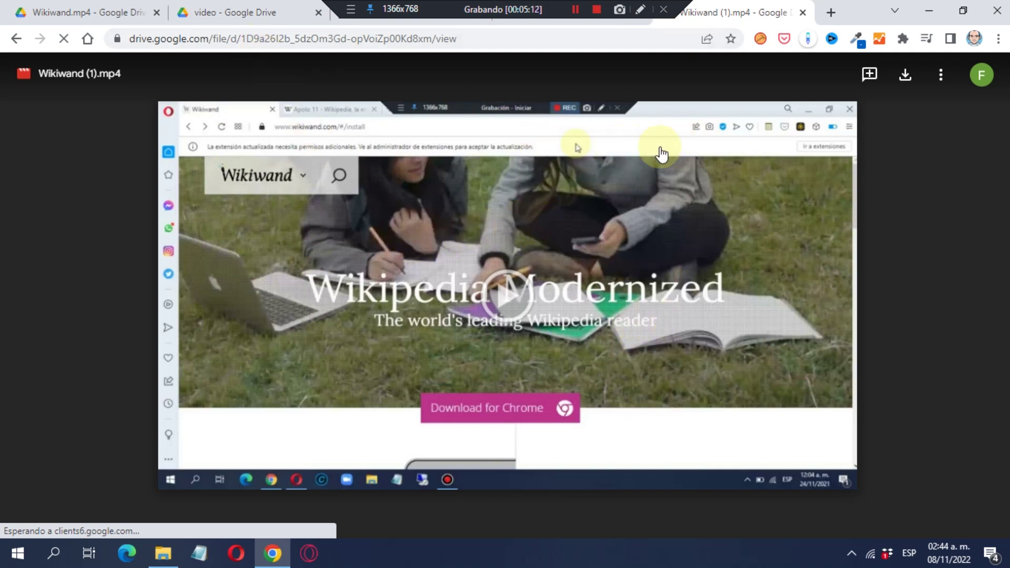
{"action": "left_click", "coordinate": [248, 11]}
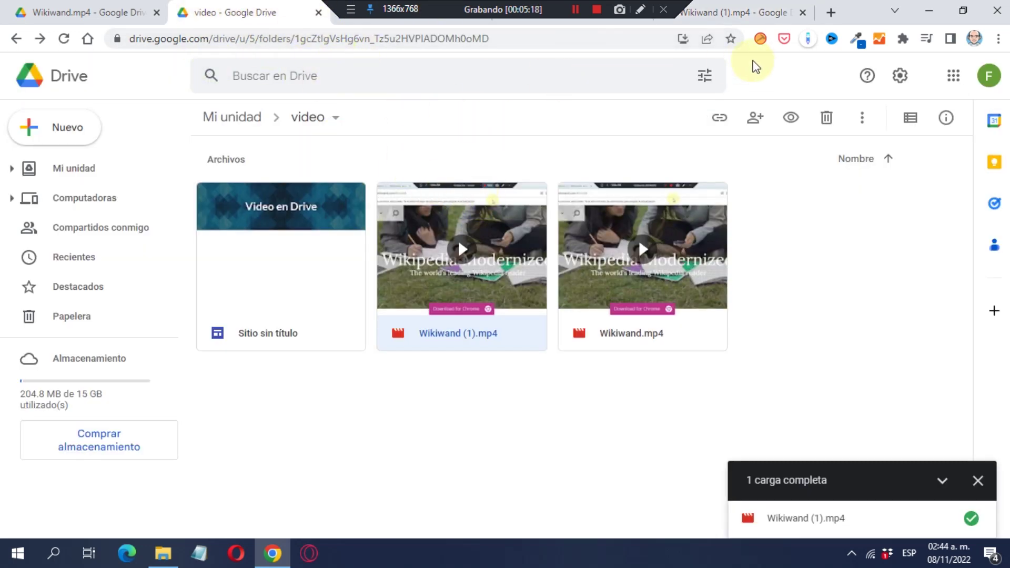
{"action": "left_click", "coordinate": [738, 10]}
{"action": "left_click", "coordinate": [528, 38]}
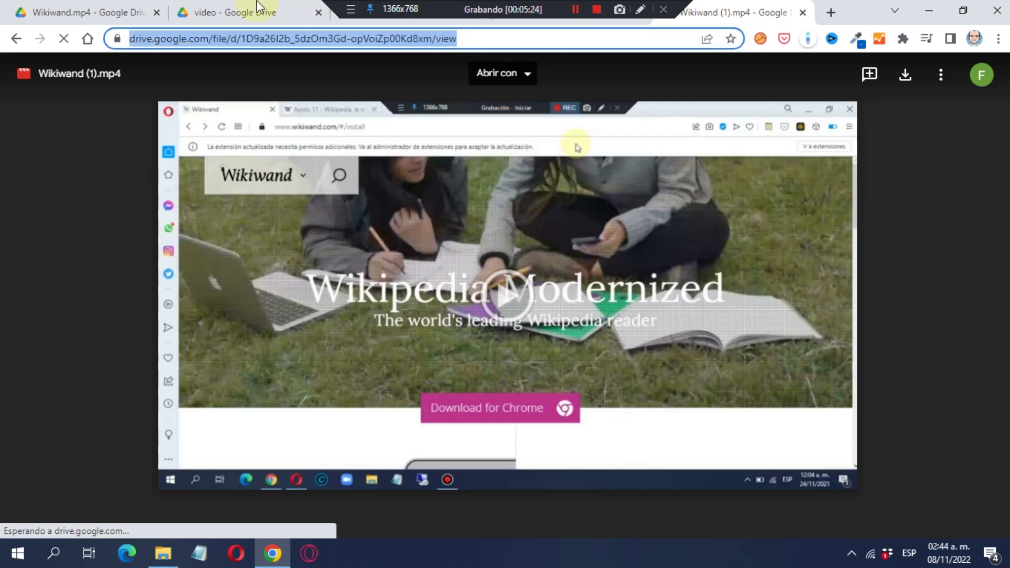
{"action": "left_click", "coordinate": [237, 10]}
Preview Wikiwand (1).mp4 from the 'video' folder, then go back to the folder listing.
{"action": "right_click", "coordinate": [500, 253]}
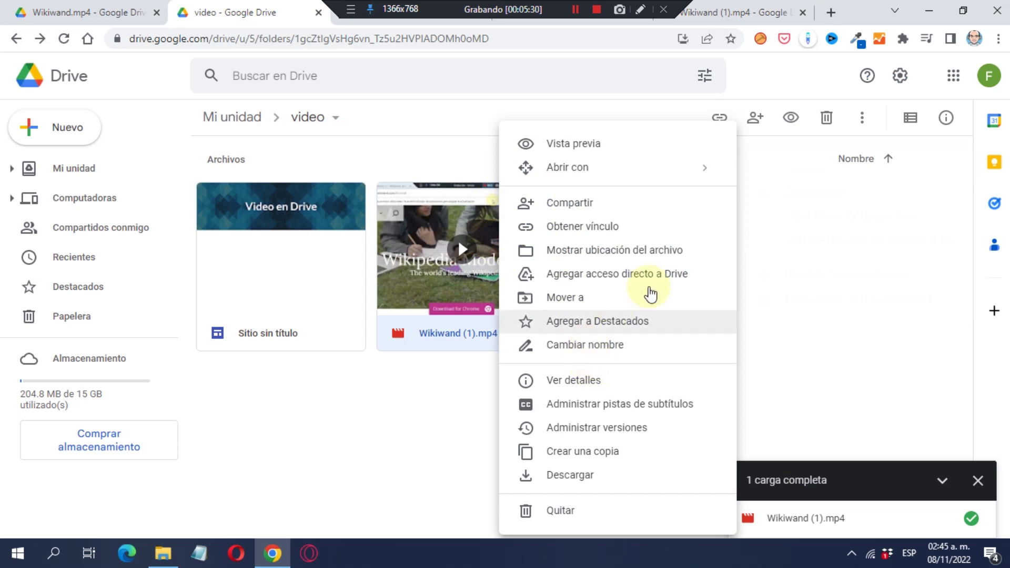
{"action": "left_click", "coordinate": [818, 256]}
{"action": "double_click", "coordinate": [436, 247]}
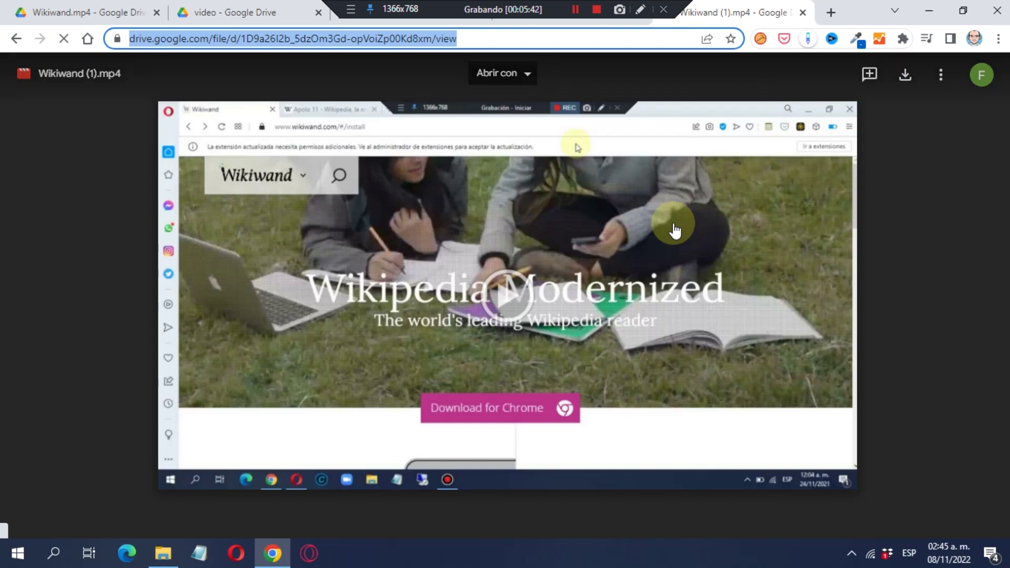
{"action": "left_click", "coordinate": [243, 15]}
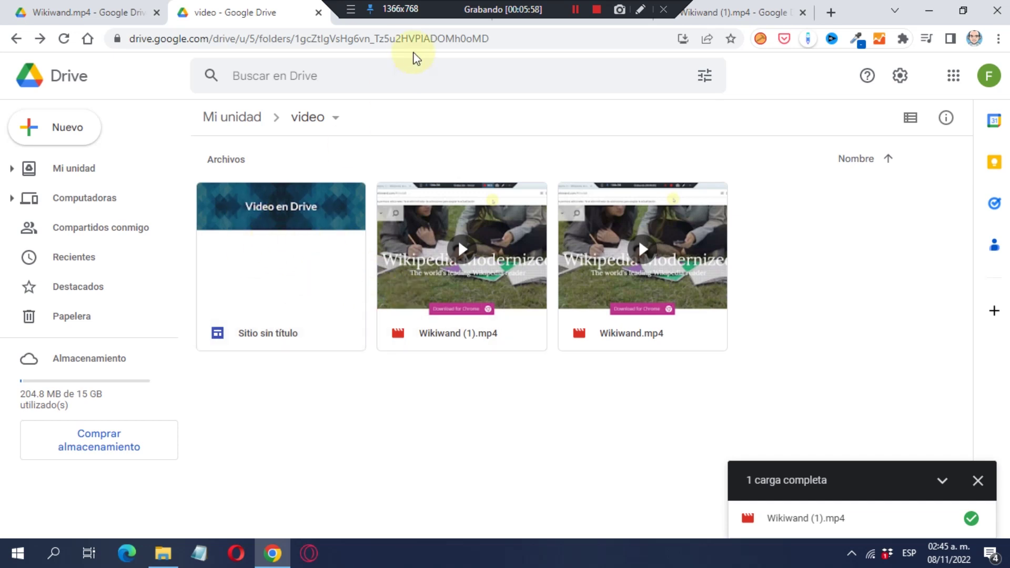
Look over the site editor tab, then check the folder's Más list for Sitios de Google.
{"action": "left_click", "coordinate": [415, 24]}
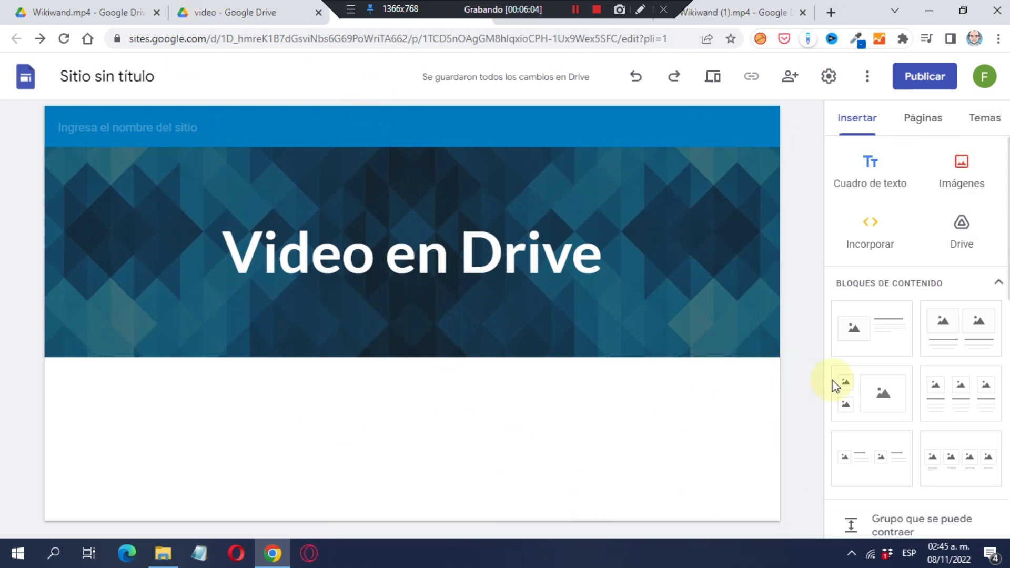
{"action": "left_click", "coordinate": [234, 16]}
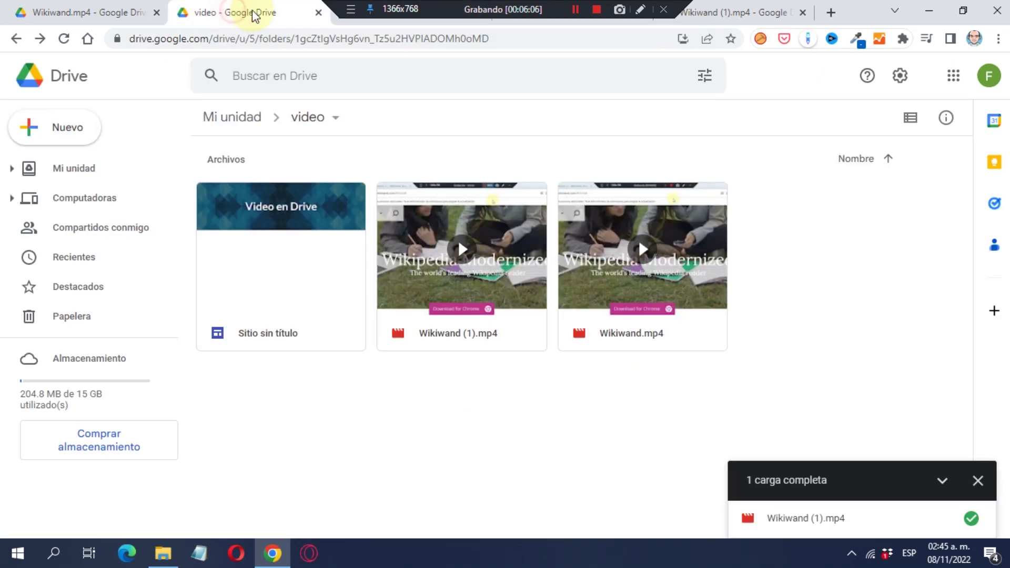
{"action": "right_click", "coordinate": [855, 240]}
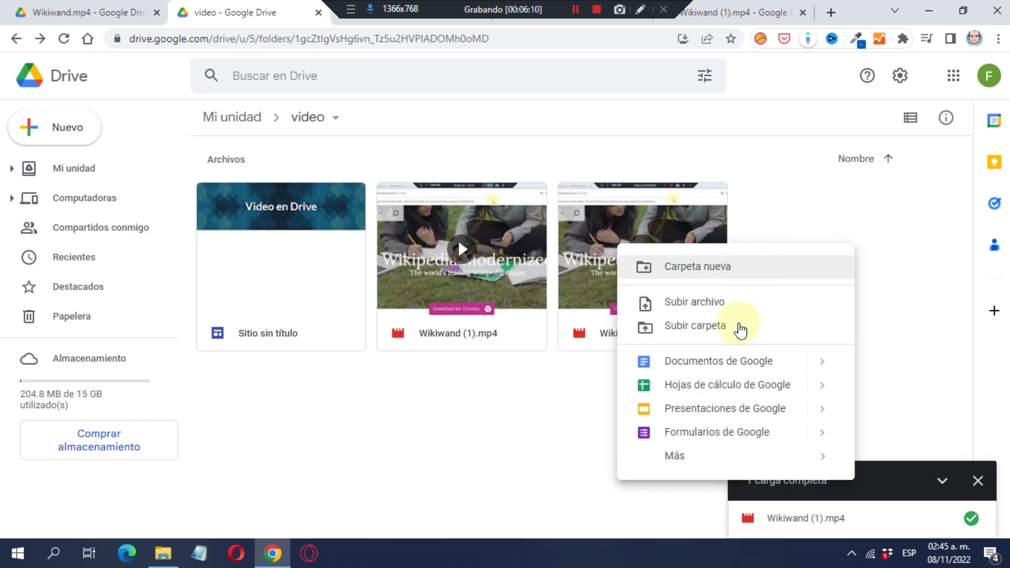
{"action": "mouse_move", "coordinate": [733, 458]}
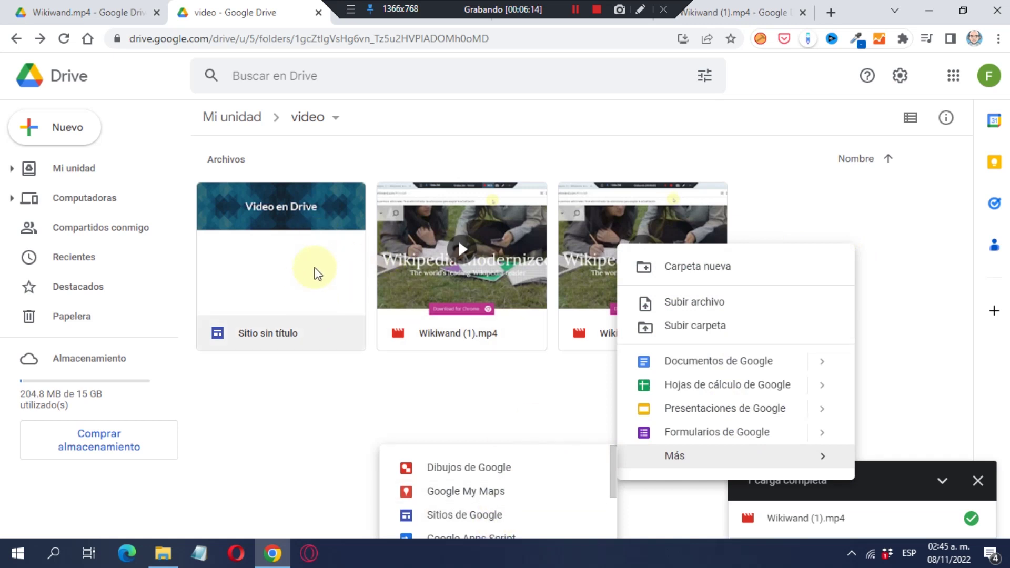
{"action": "left_click", "coordinate": [924, 208]}
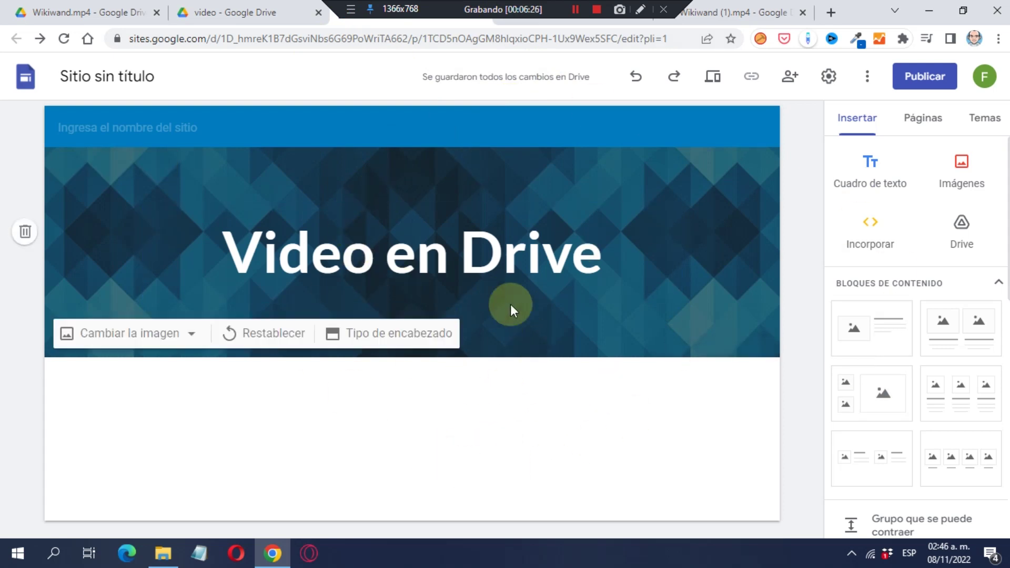
Insert Wikiwand (1).mp4 from the Drive 'video' folder, then enlarge and centre it under the header.
{"action": "left_click", "coordinate": [966, 230]}
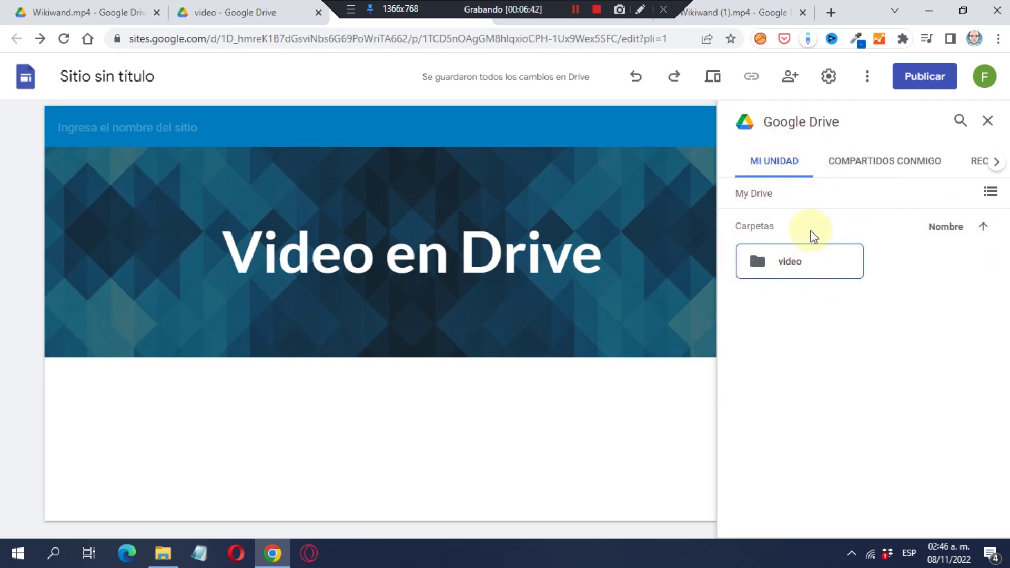
{"action": "left_click", "coordinate": [788, 265]}
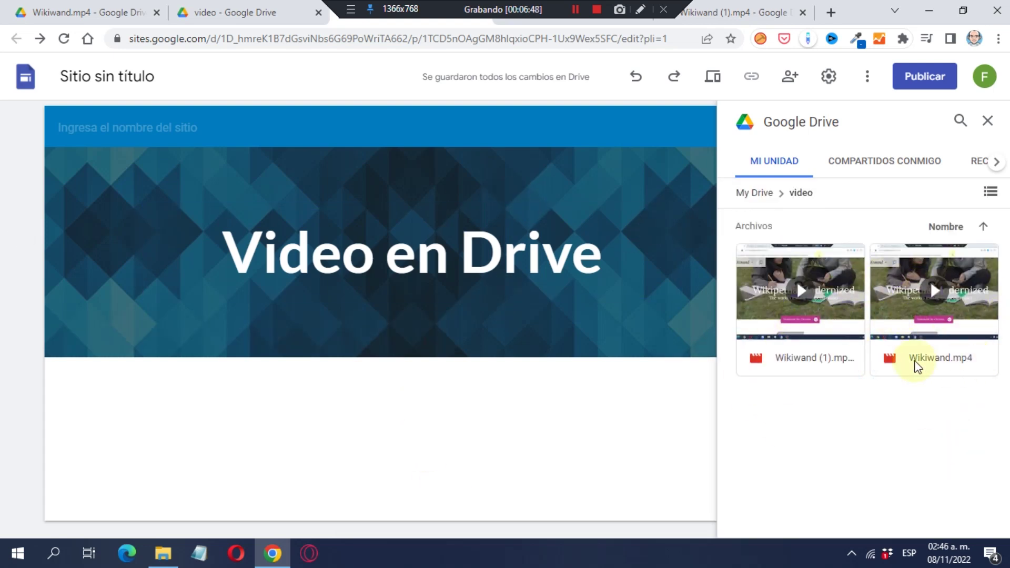
{"action": "left_click", "coordinate": [829, 289]}
{"action": "left_click", "coordinate": [967, 520]}
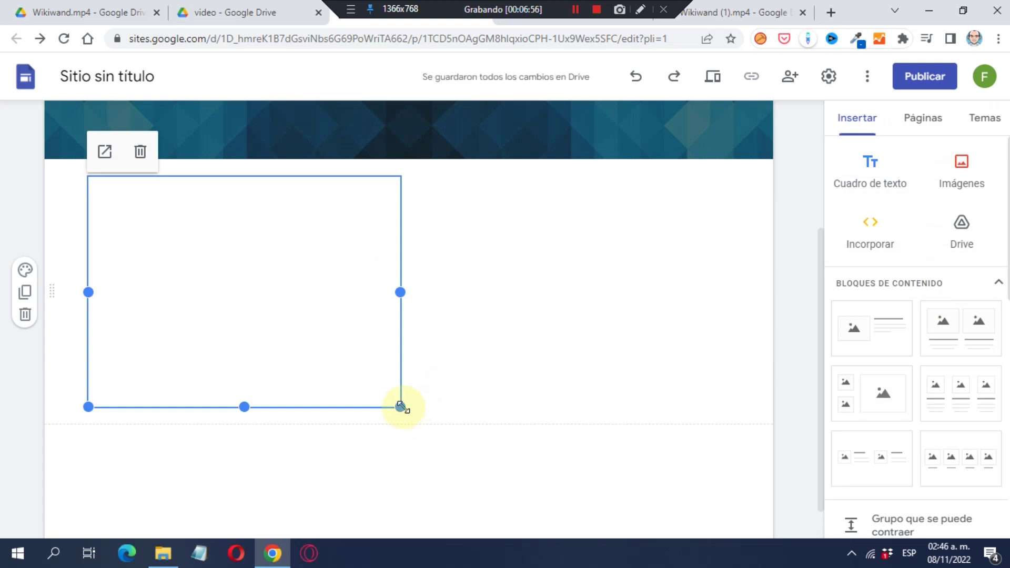
{"action": "left_click_drag", "start_coordinate": [400, 407], "coordinate": [687, 558]}
{"action": "left_click_drag", "start_coordinate": [384, 342], "coordinate": [484, 336]}
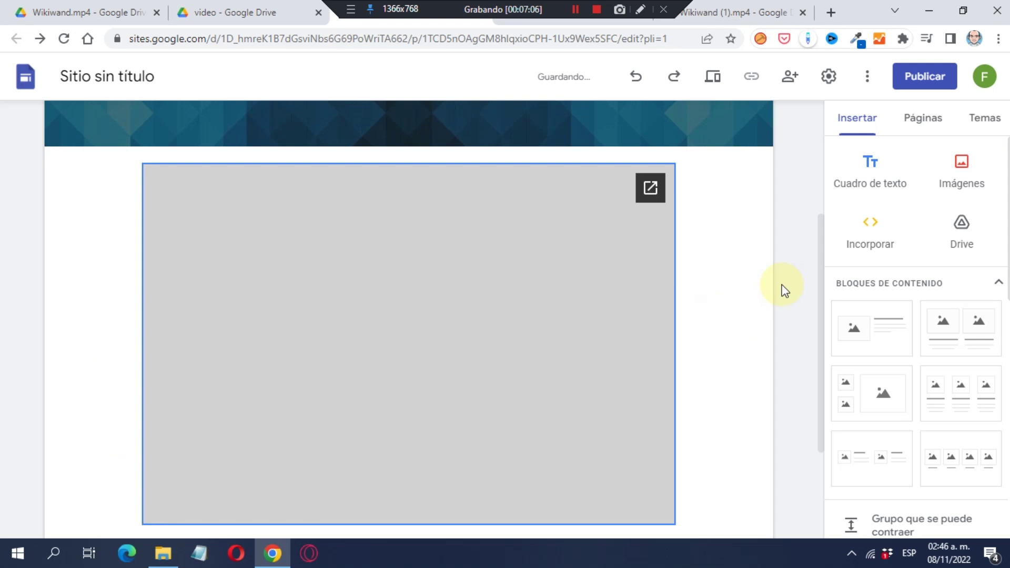
{"action": "scroll", "coordinate": [682, 295], "scroll_direction": "up", "scroll_amount": 3}
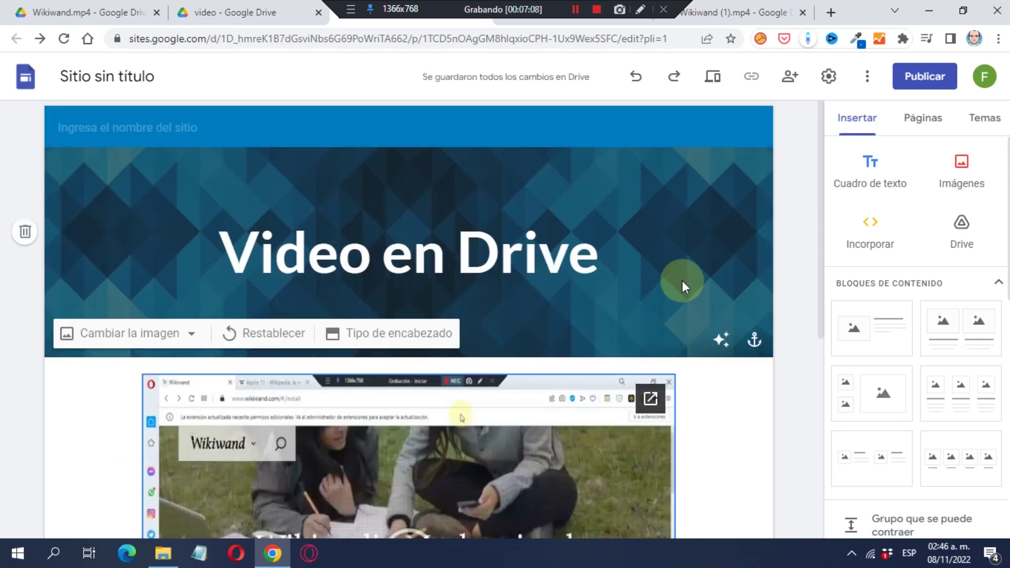
{"action": "scroll", "coordinate": [682, 281], "scroll_direction": "down", "scroll_amount": 4}
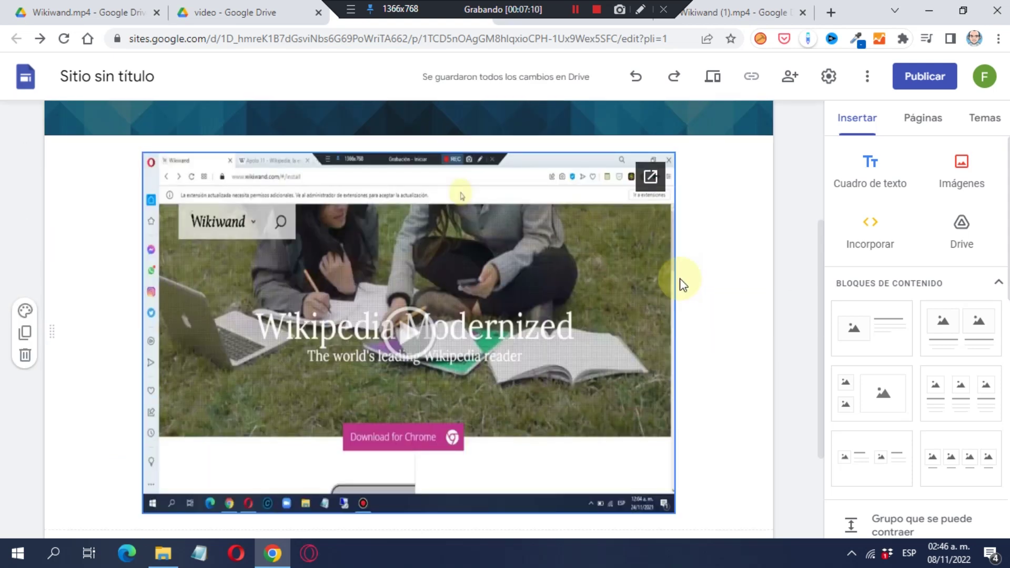
{"action": "left_click", "coordinate": [713, 77]}
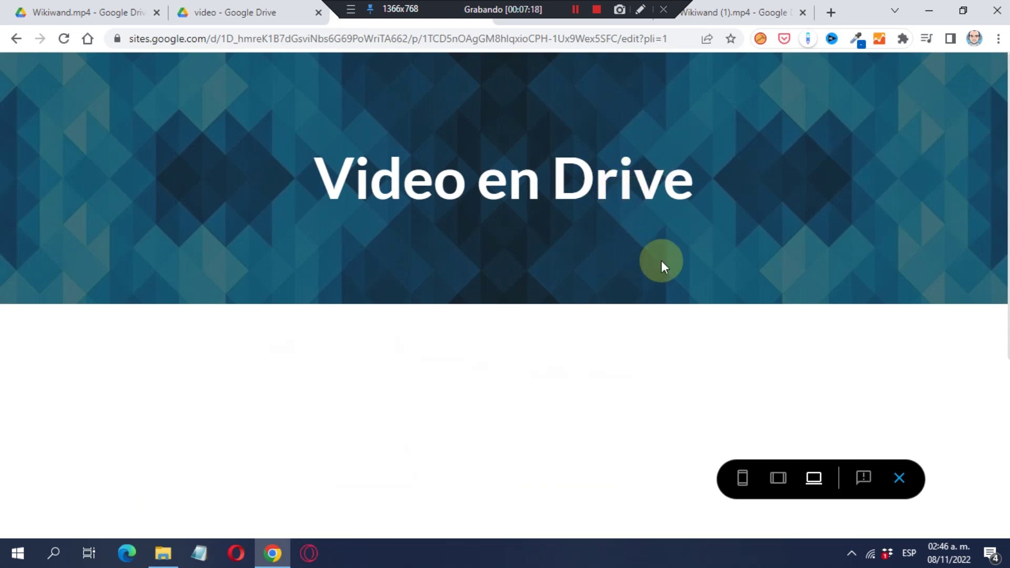
{"action": "scroll", "coordinate": [661, 260], "scroll_direction": "down", "scroll_amount": 3}
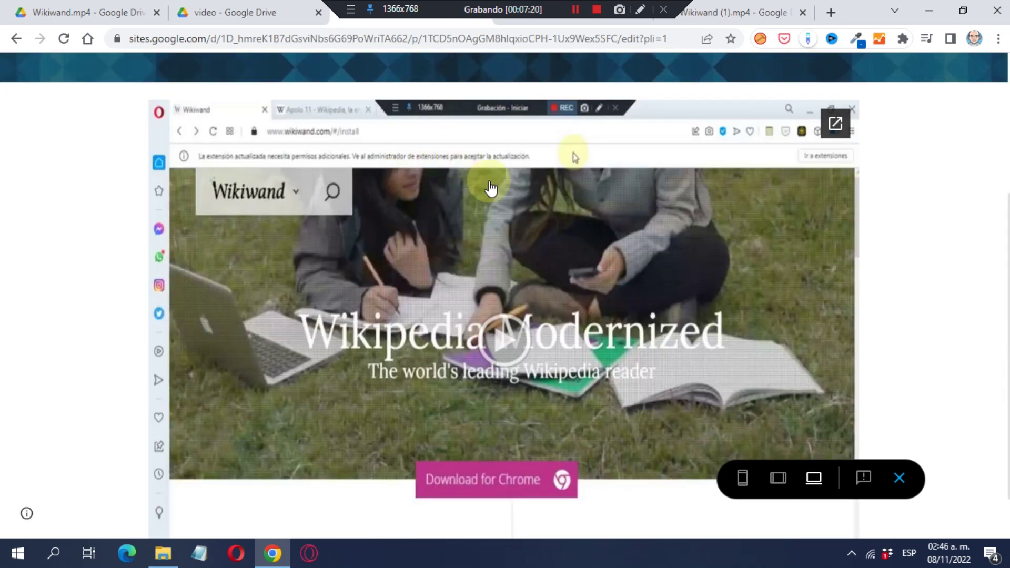
{"action": "scroll", "coordinate": [505, 211], "scroll_direction": "down", "scroll_amount": 1}
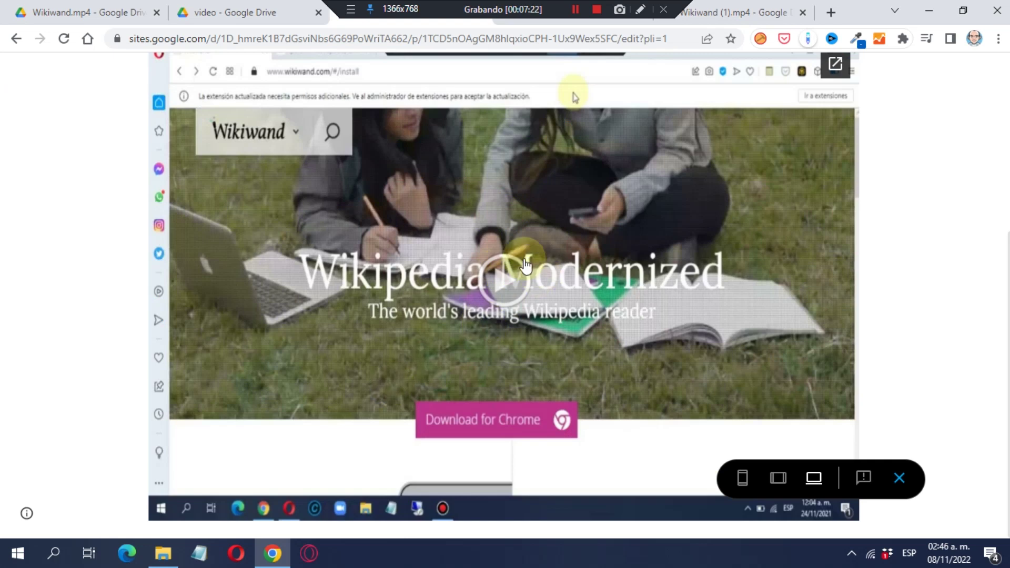
{"action": "left_click", "coordinate": [505, 277]}
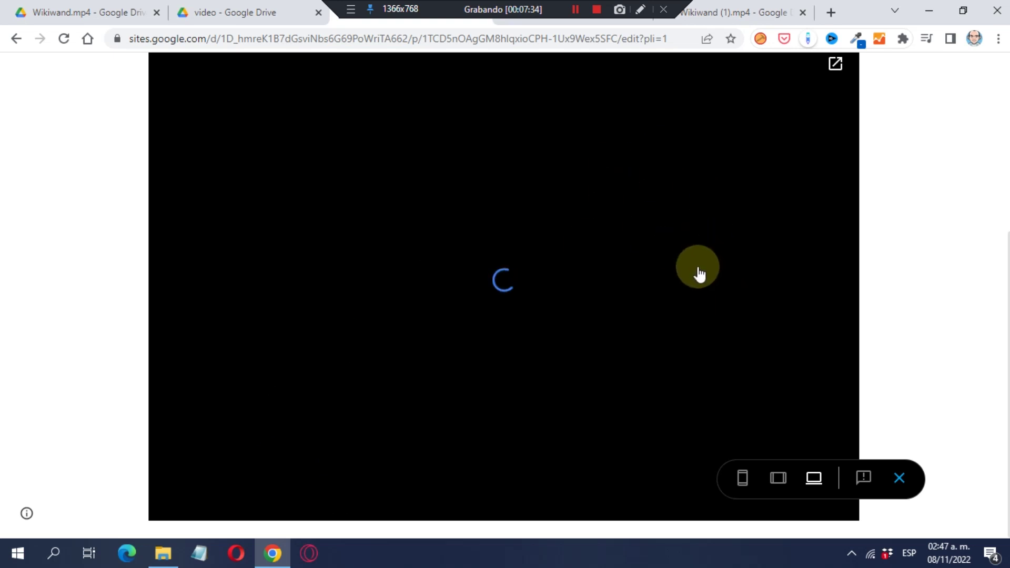
{"action": "scroll", "coordinate": [616, 309], "scroll_direction": "up", "scroll_amount": 1}
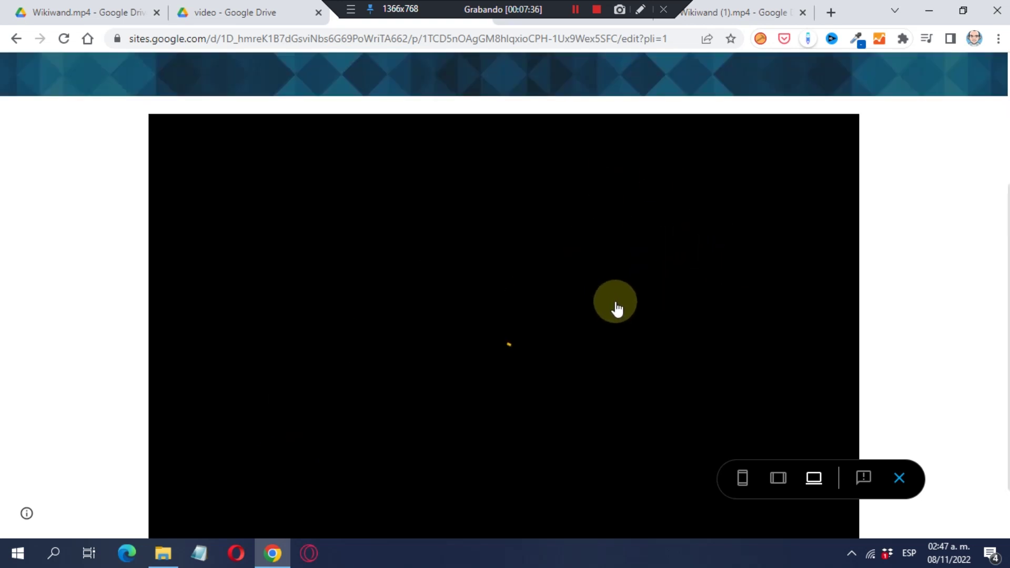
{"action": "scroll", "coordinate": [610, 310], "scroll_direction": "down", "scroll_amount": 1}
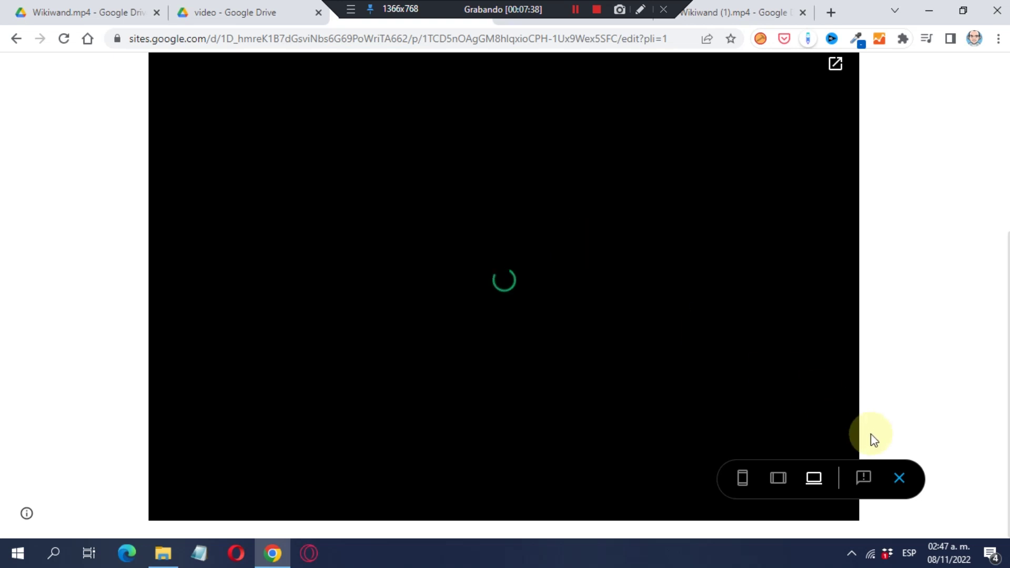
{"action": "left_click", "coordinate": [900, 482]}
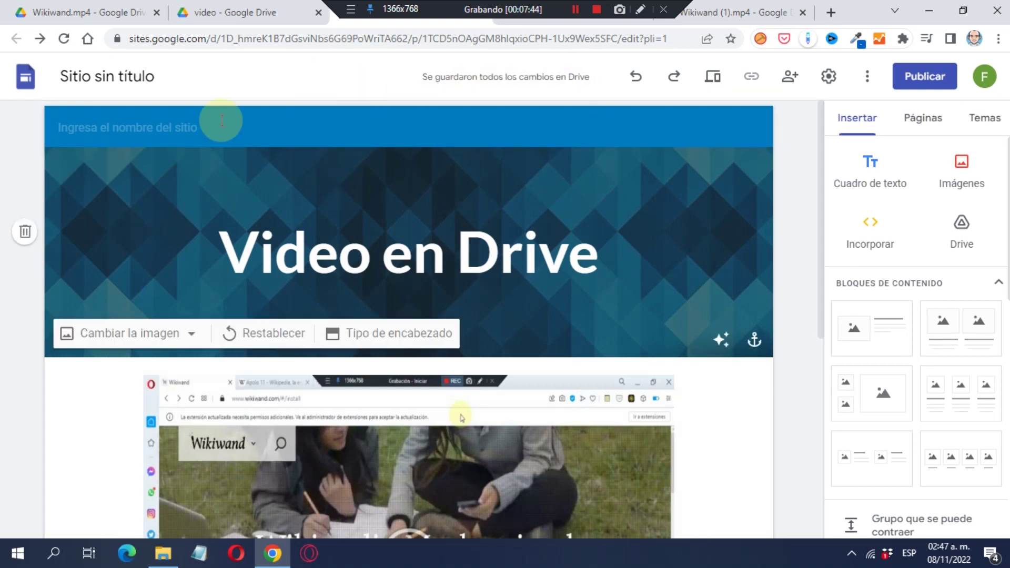
{"action": "scroll", "coordinate": [452, 315], "scroll_direction": "down", "scroll_amount": 4}
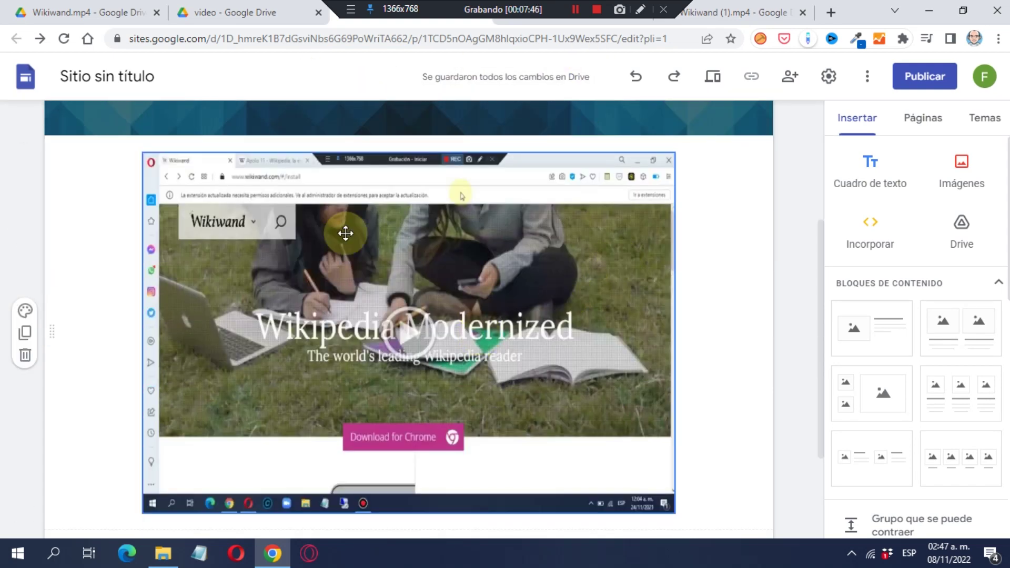
Publish the site at web address 'videoendrive', removing the rejected 'googledrive' words.
{"action": "left_click", "coordinate": [929, 76]}
{"action": "left_click", "coordinate": [360, 201]}
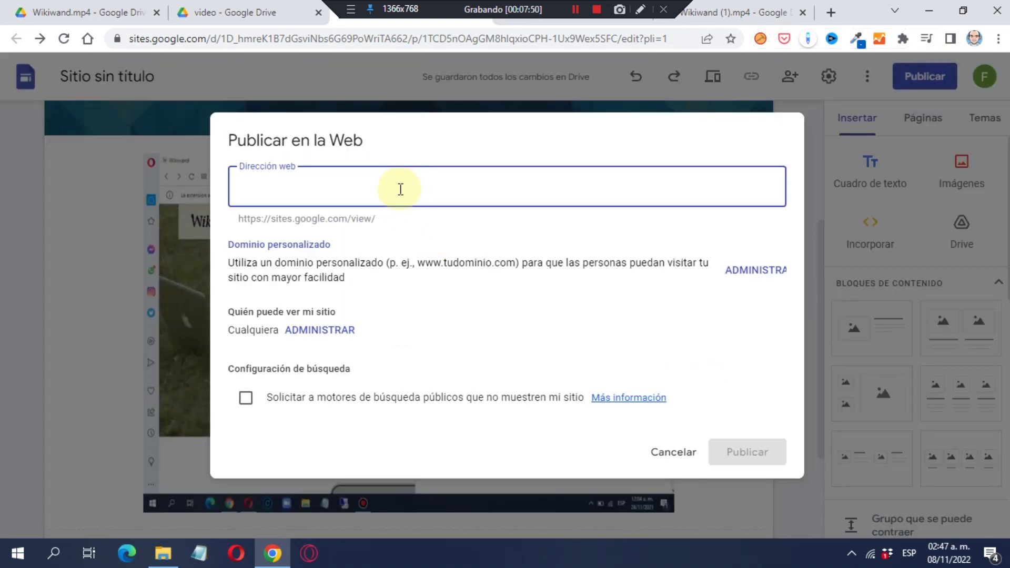
{"action": "type", "text": "vi"}
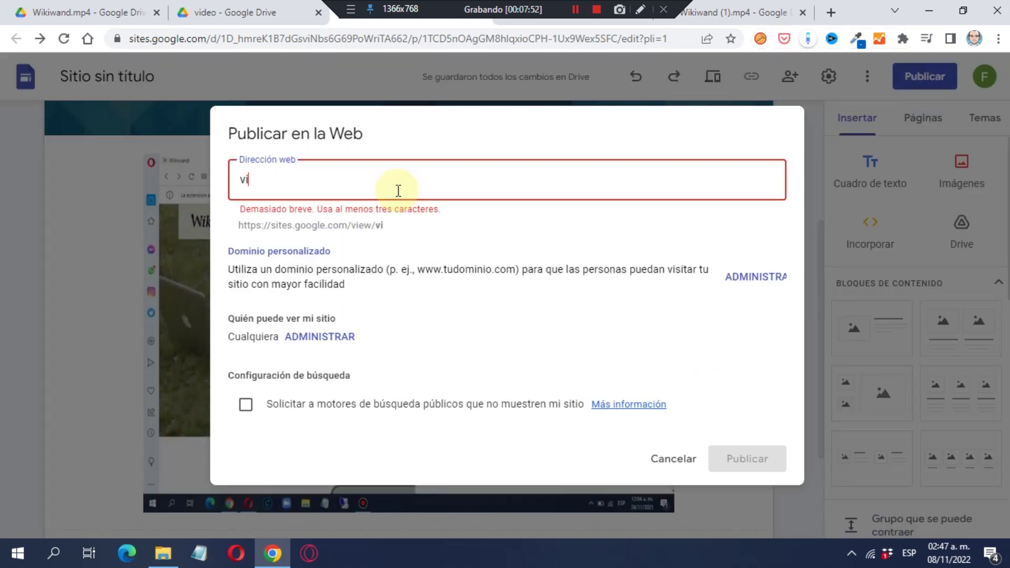
{"action": "type", "text": "deoengoogledrive"}
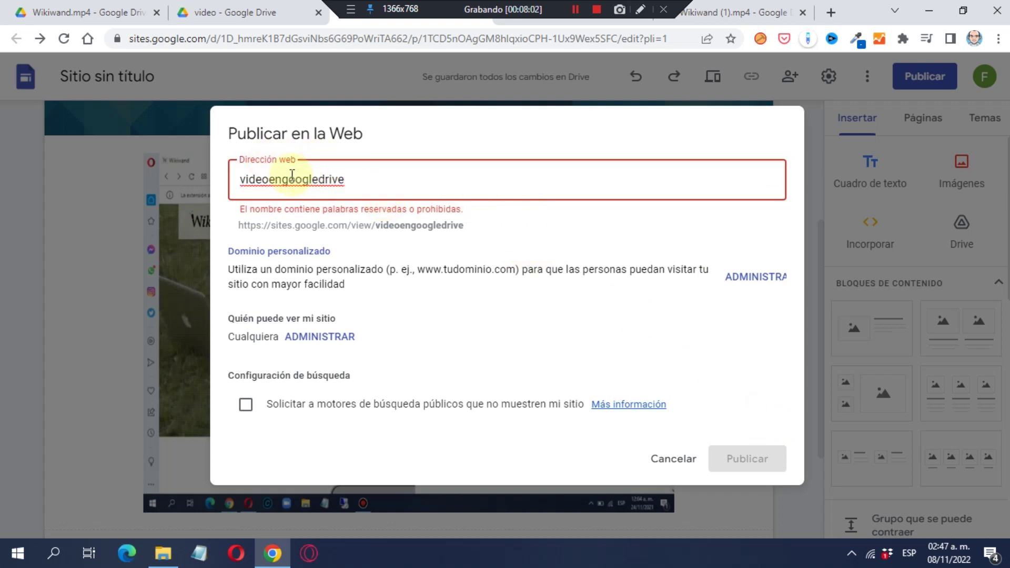
{"action": "left_click_drag", "start_coordinate": [282, 179], "coordinate": [417, 210]}
{"action": "key", "text": "BackSpace"}
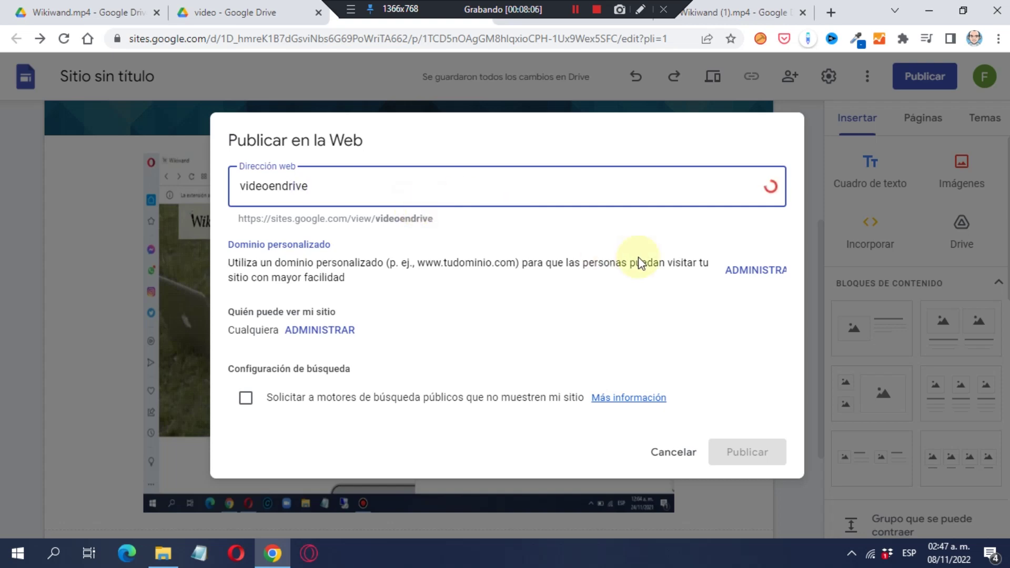
{"action": "left_click", "coordinate": [781, 454]}
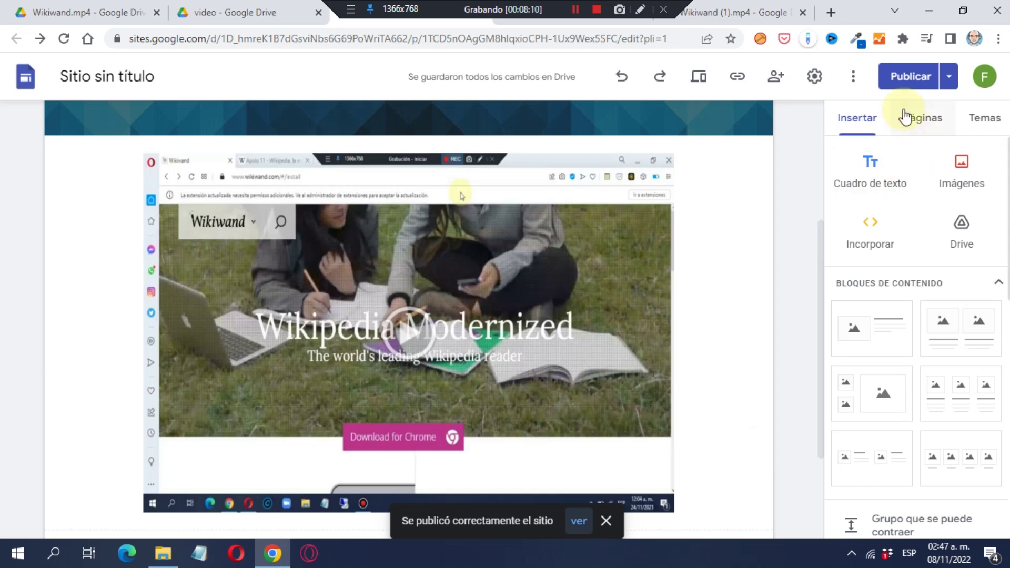
View the published site at sites.google.com/view/videoendrive and play its embedded video.
{"action": "left_click", "coordinate": [952, 77]}
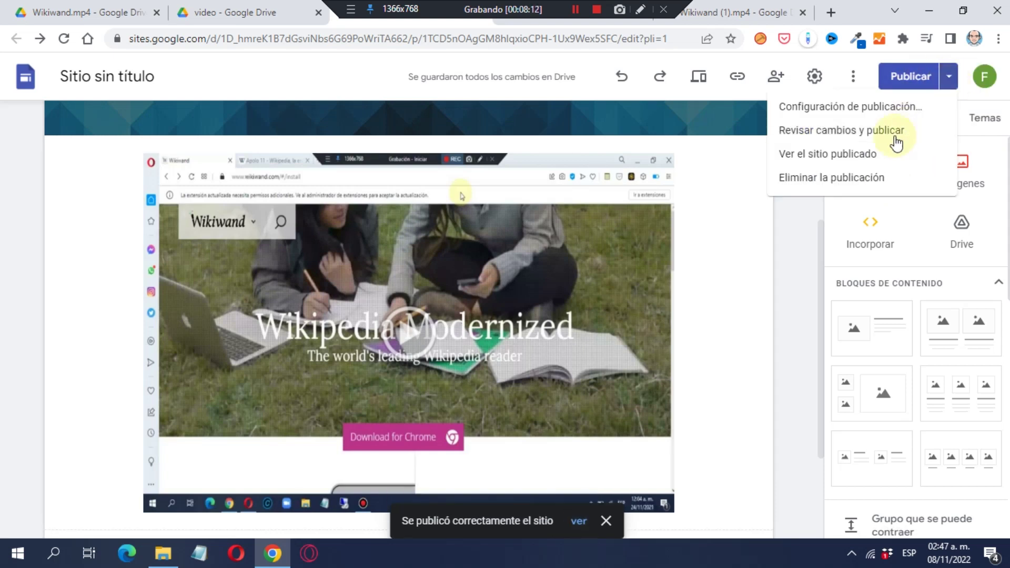
{"action": "left_click", "coordinate": [893, 155]}
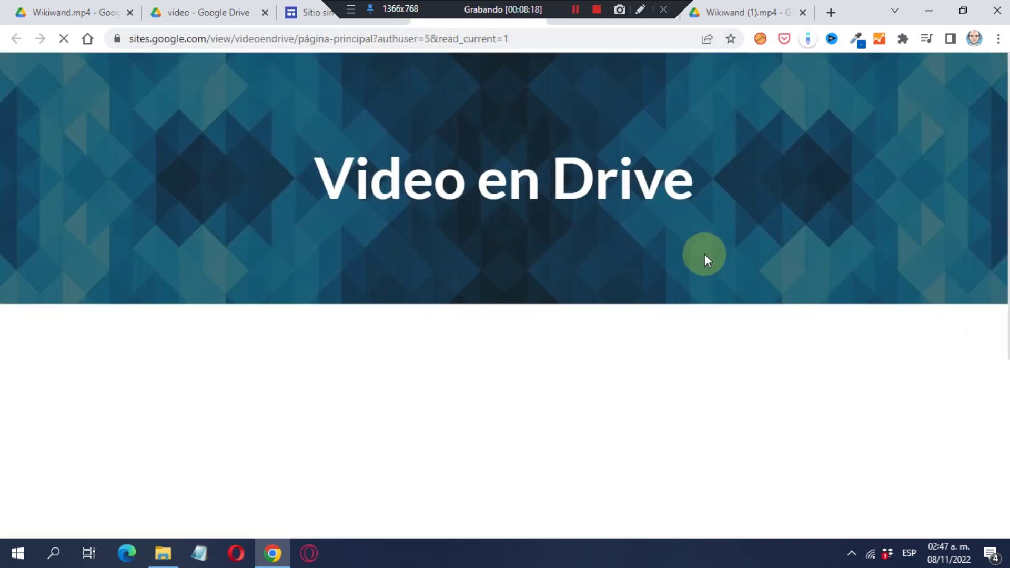
{"action": "scroll", "coordinate": [943, 409], "scroll_direction": "down", "scroll_amount": 2}
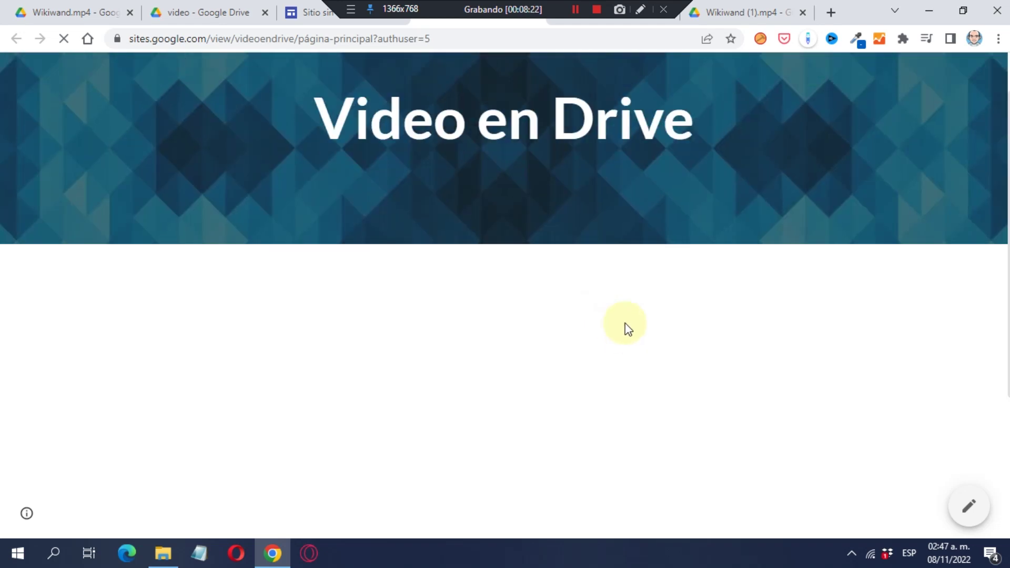
{"action": "scroll", "coordinate": [625, 323], "scroll_direction": "down", "scroll_amount": 1}
{"action": "scroll", "coordinate": [647, 360], "scroll_direction": "down", "scroll_amount": 1}
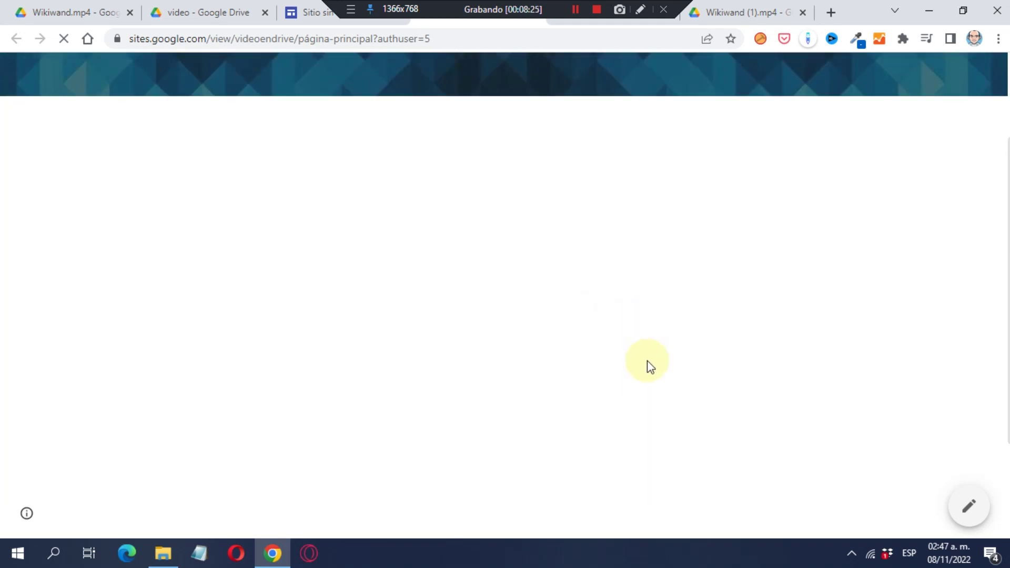
{"action": "scroll", "coordinate": [677, 343], "scroll_direction": "down", "scroll_amount": 2}
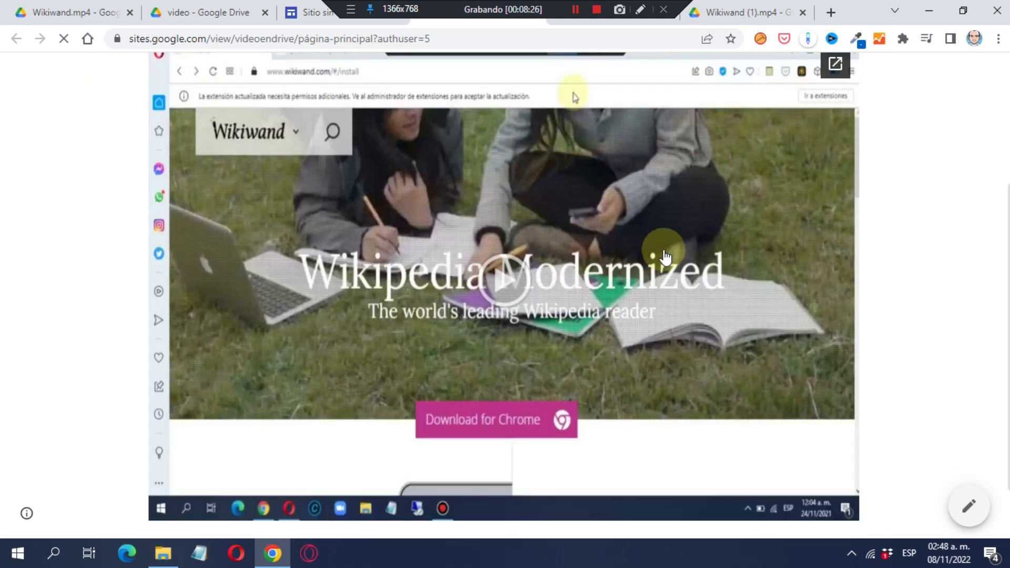
{"action": "left_click", "coordinate": [506, 278]}
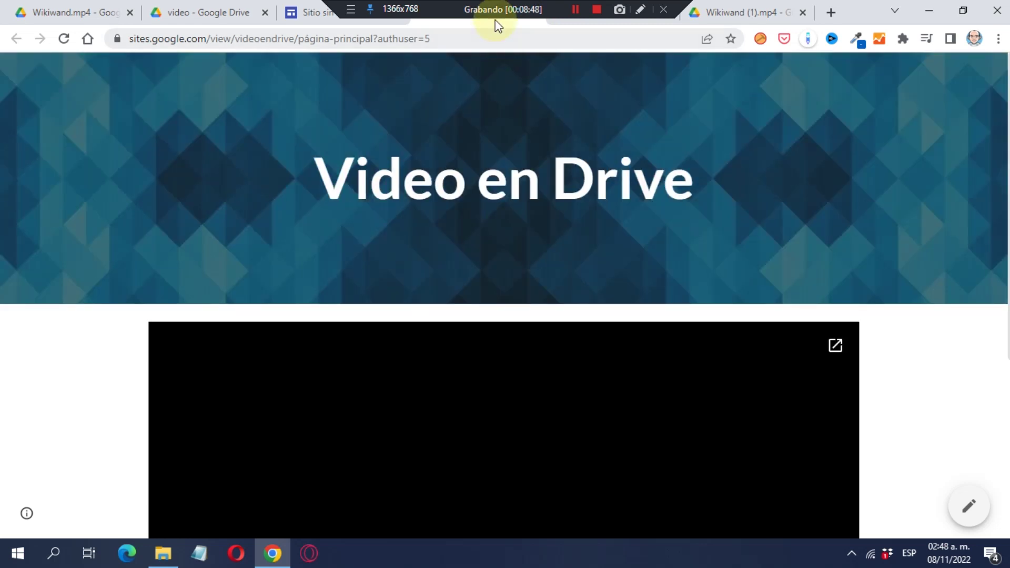
Close the published site tab, check the Video en Drive page, then switch to the Drive 'video' folder.
{"action": "right_click", "coordinate": [457, 23]}
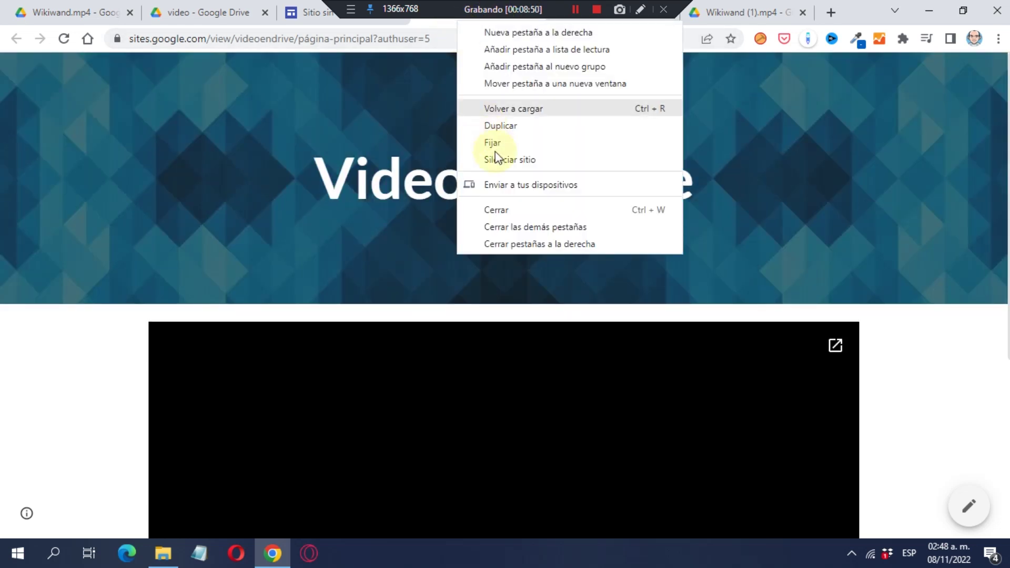
{"action": "left_click", "coordinate": [528, 211]}
{"action": "left_click", "coordinate": [525, 214]}
{"action": "left_click", "coordinate": [633, 289]}
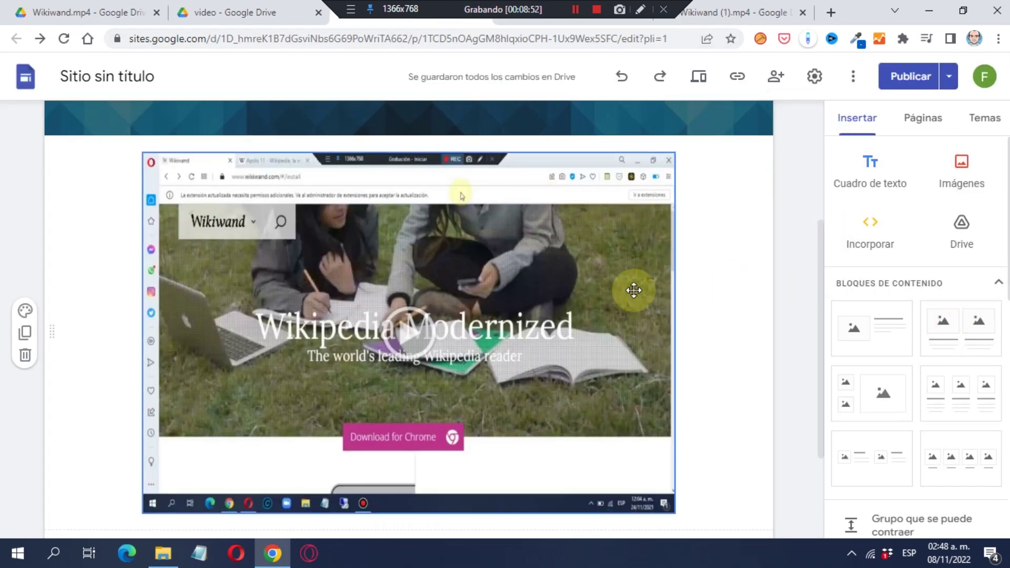
{"action": "scroll", "coordinate": [497, 260], "scroll_direction": "up", "scroll_amount": 3}
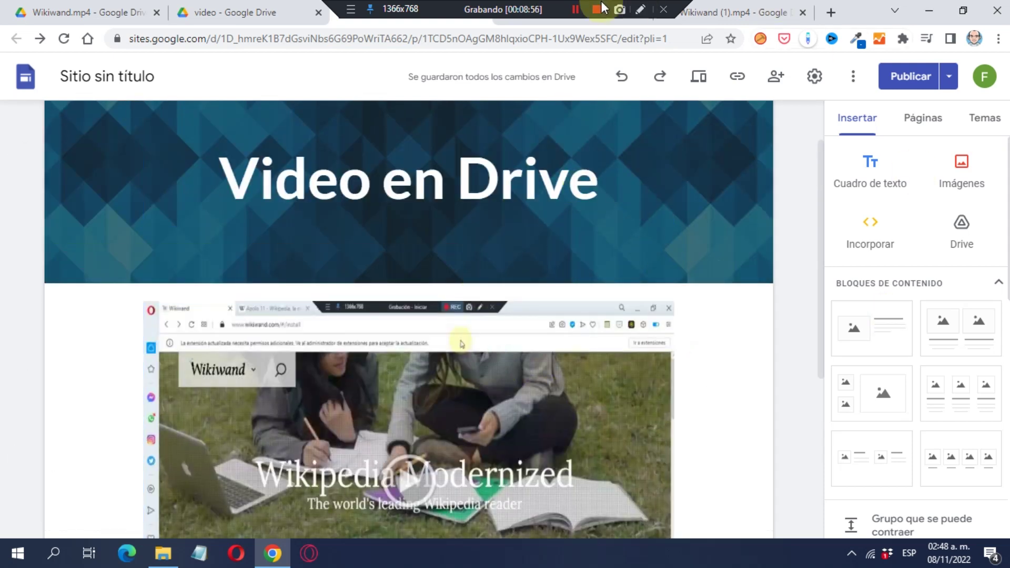
{"action": "left_click", "coordinate": [517, 198]}
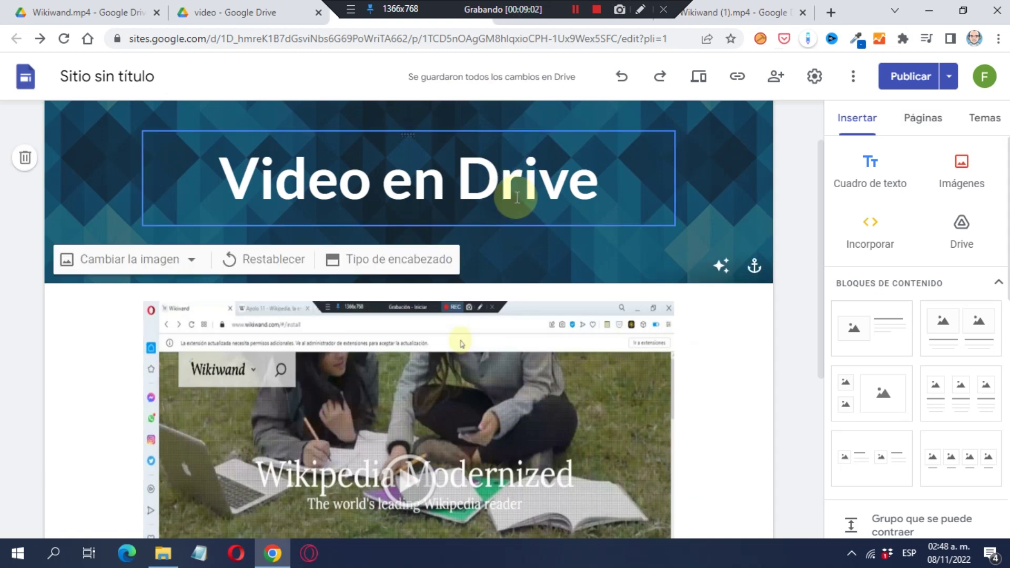
{"action": "left_click", "coordinate": [247, 12]}
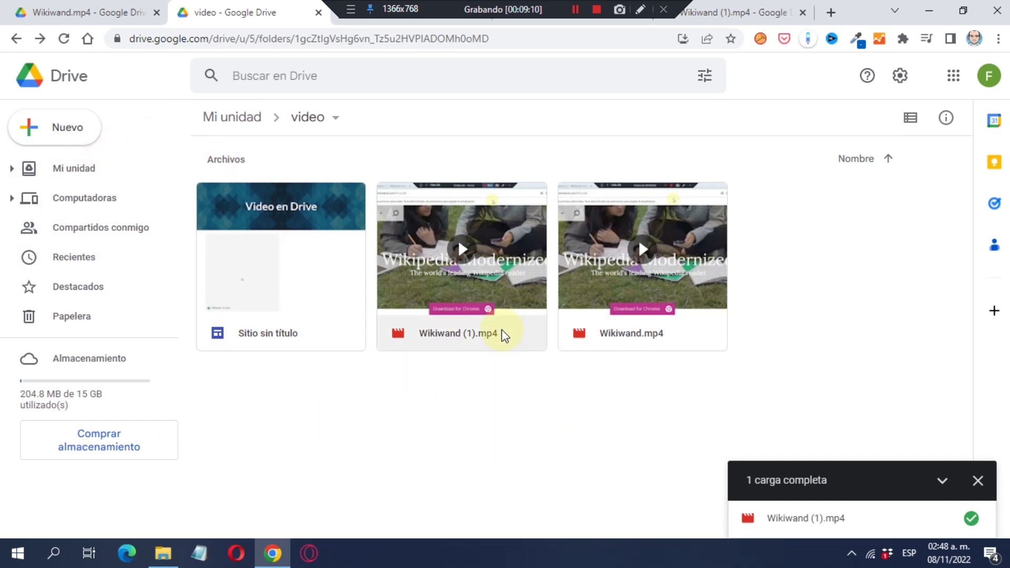
Switch back to the untitled site's editor showing the Video en Drive page.
{"action": "left_click", "coordinate": [422, 22]}
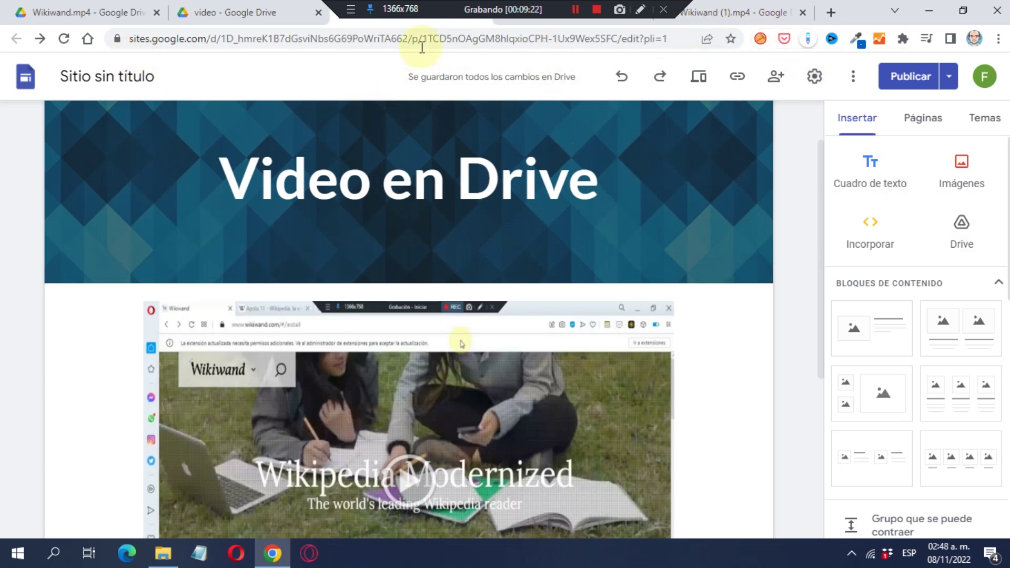
Compare the portfolio site with the untitled site, then return to the Drive 'video' folder.
{"action": "left_click", "coordinate": [531, 20]}
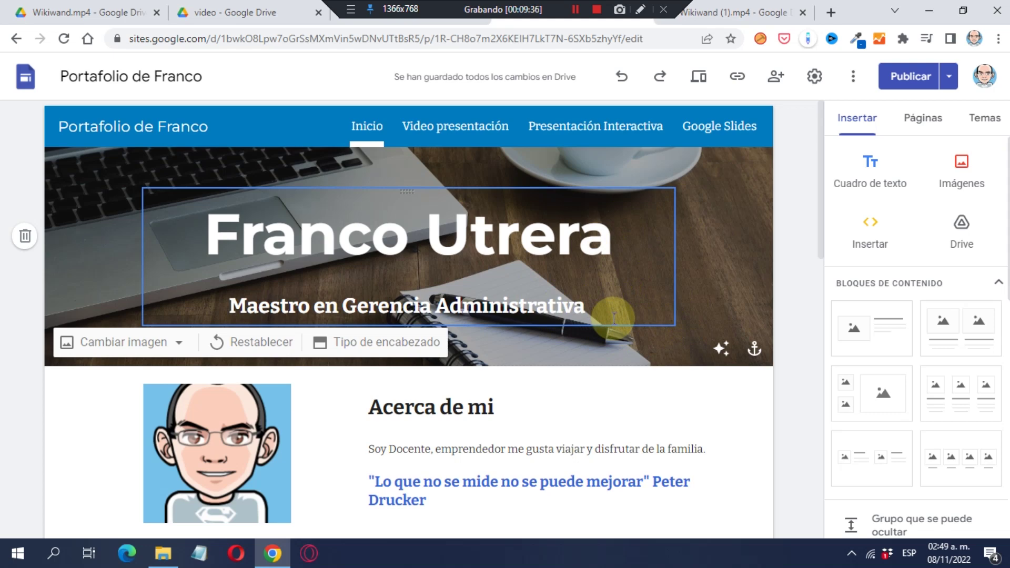
{"action": "left_click", "coordinate": [390, 23]}
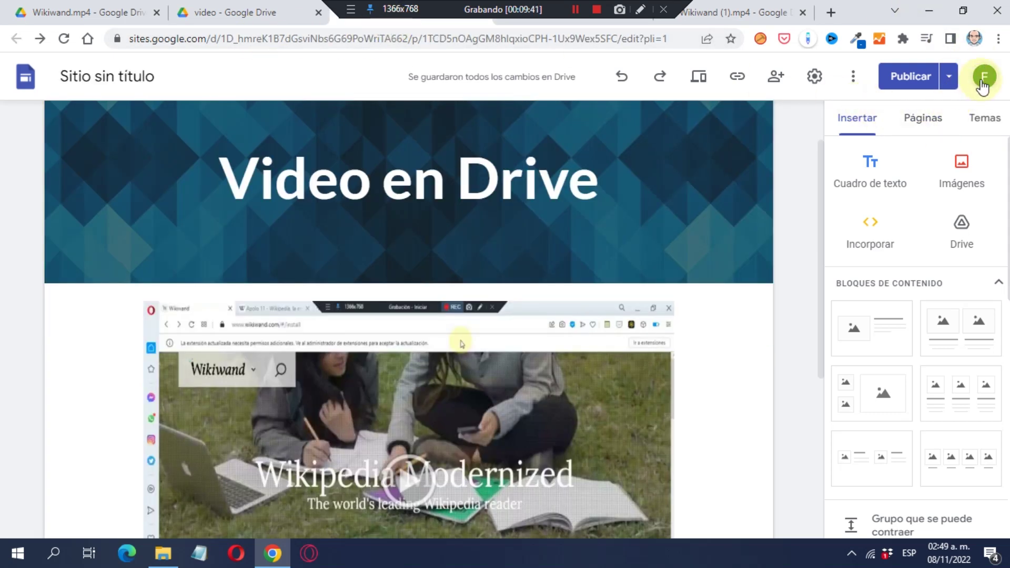
{"action": "left_click", "coordinate": [535, 20]}
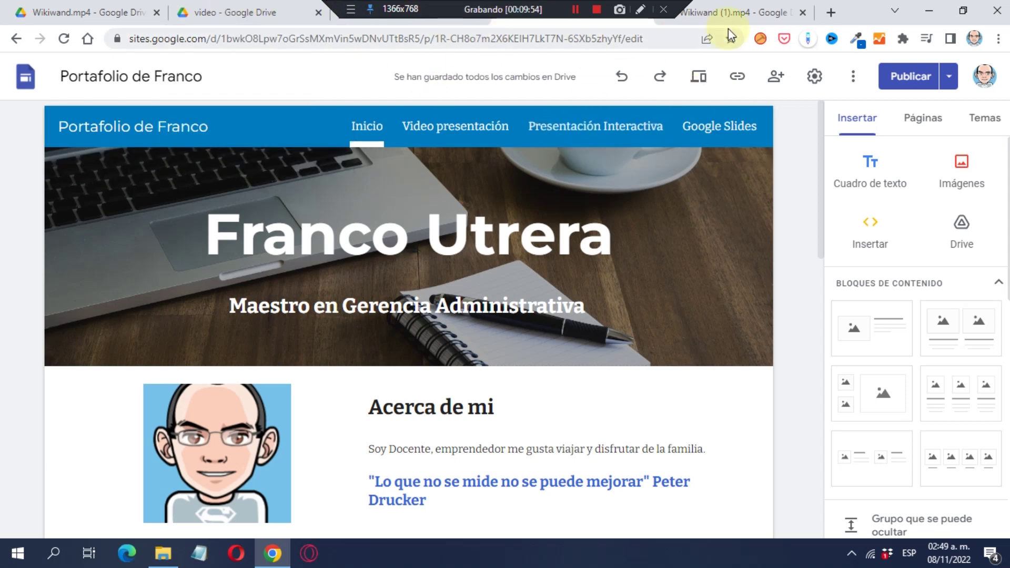
{"action": "left_click", "coordinate": [731, 13]}
{"action": "left_click", "coordinate": [242, 7]}
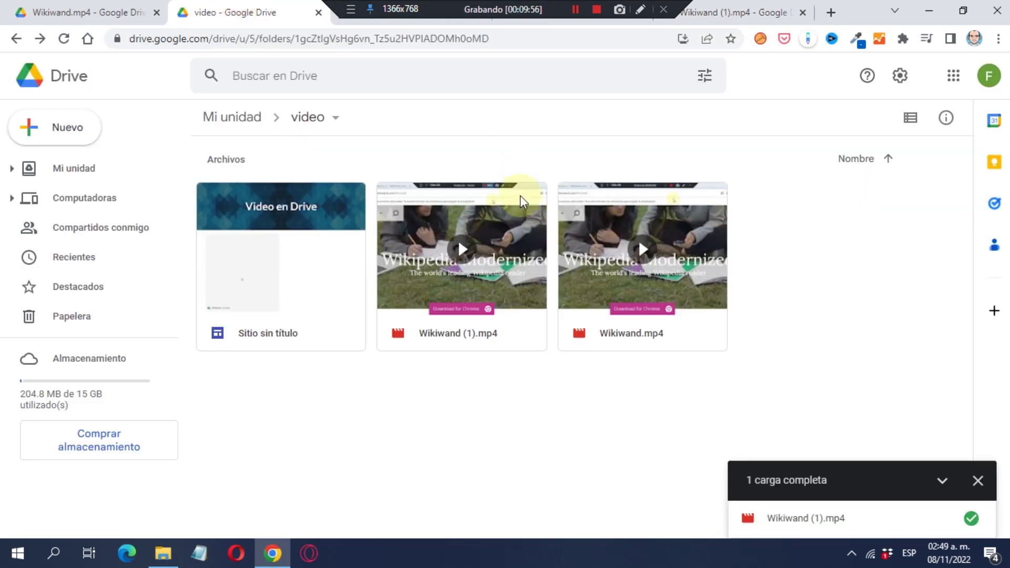
Copy the sharing link of Wikiwand (1).mp4 through Obtener vínculo.
{"action": "right_click", "coordinate": [509, 210]}
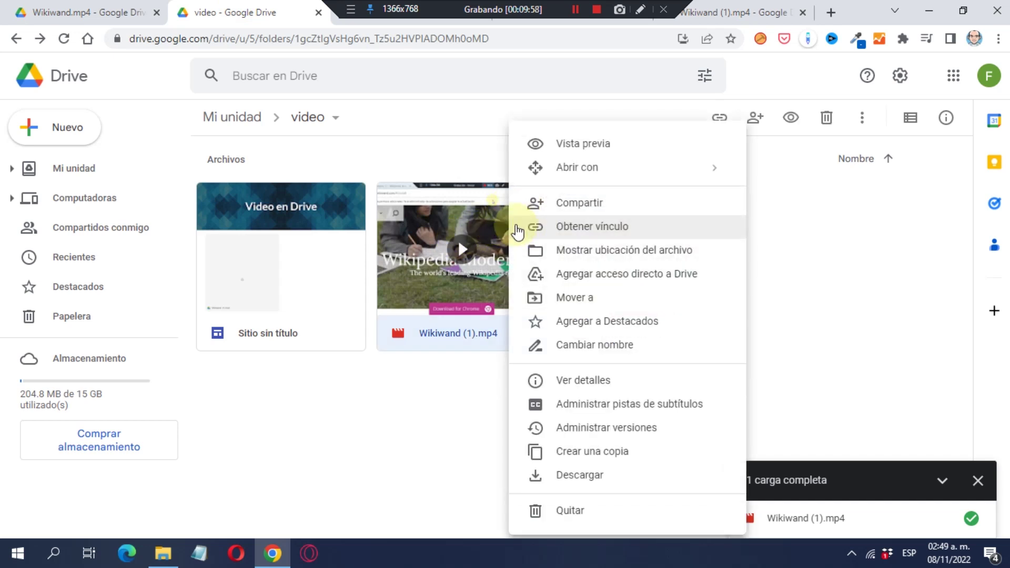
{"action": "left_click", "coordinate": [562, 233]}
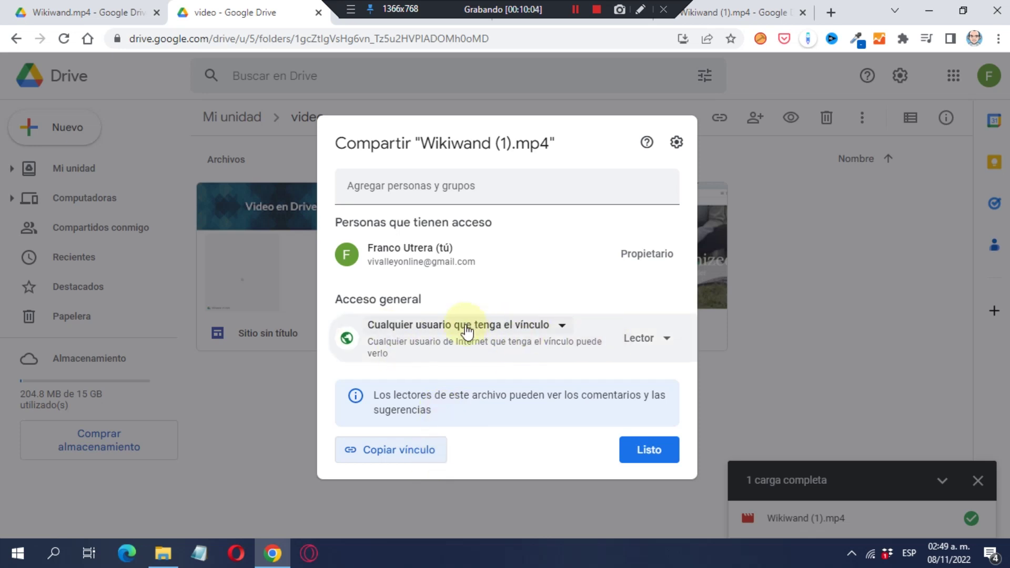
{"action": "left_click", "coordinate": [416, 450]}
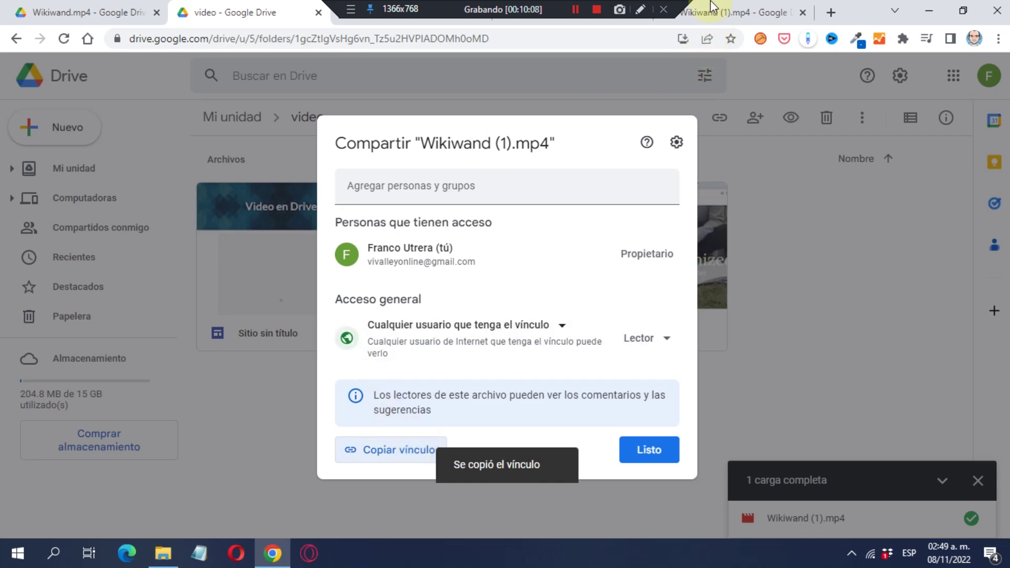
{"action": "left_click", "coordinate": [713, 8]}
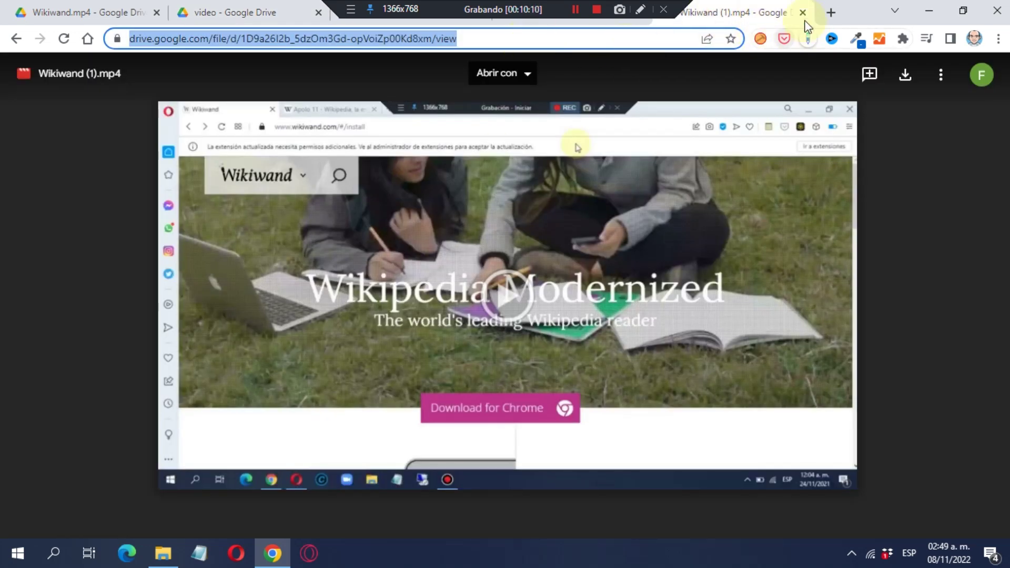
Replace the old preview tab by opening the copied Wikiwand (1).mp4 link in a new tab.
{"action": "left_click", "coordinate": [803, 12]}
{"action": "left_click", "coordinate": [671, 14]}
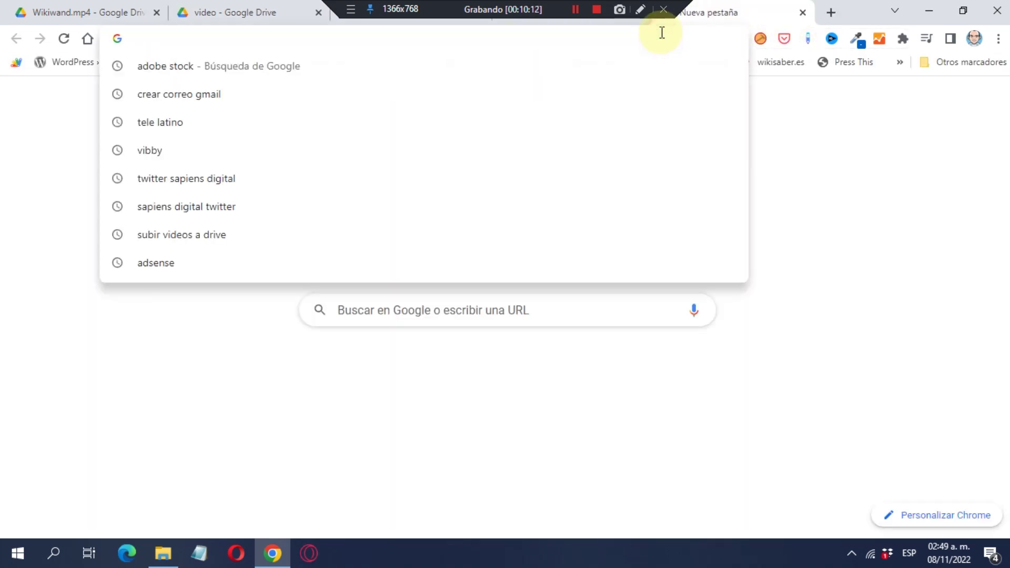
{"action": "key", "text": "Return"}
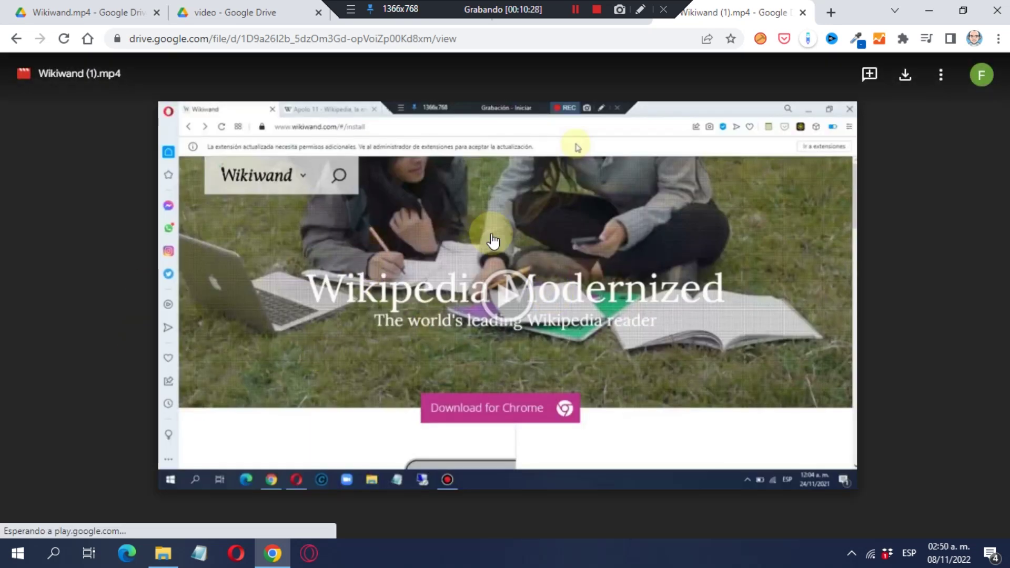
Select the Wikiwand (1).mp4 iframe code from Insertar elemento, then return to the Drive folder.
{"action": "left_click", "coordinate": [941, 81]}
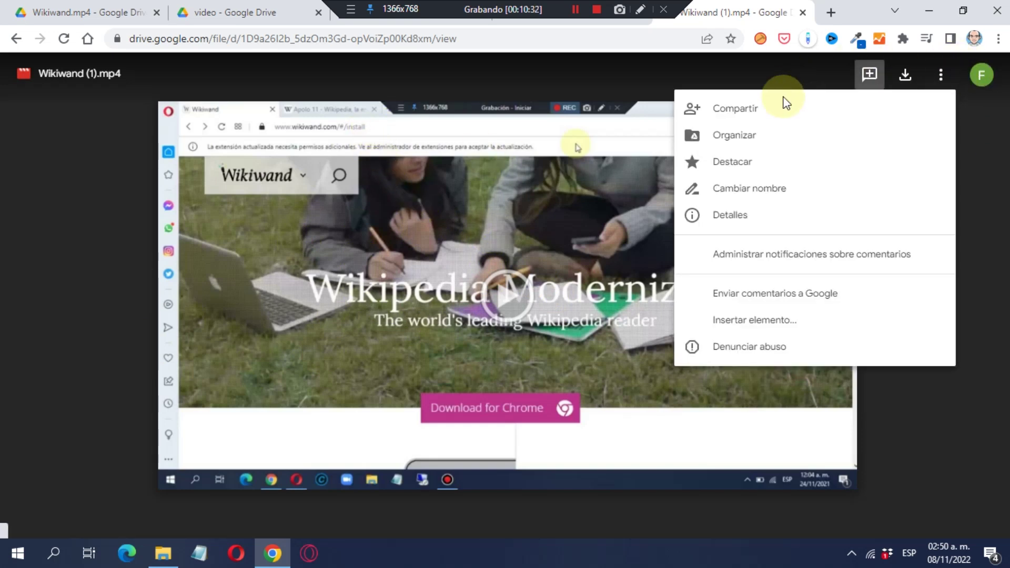
{"action": "left_click", "coordinate": [763, 326]}
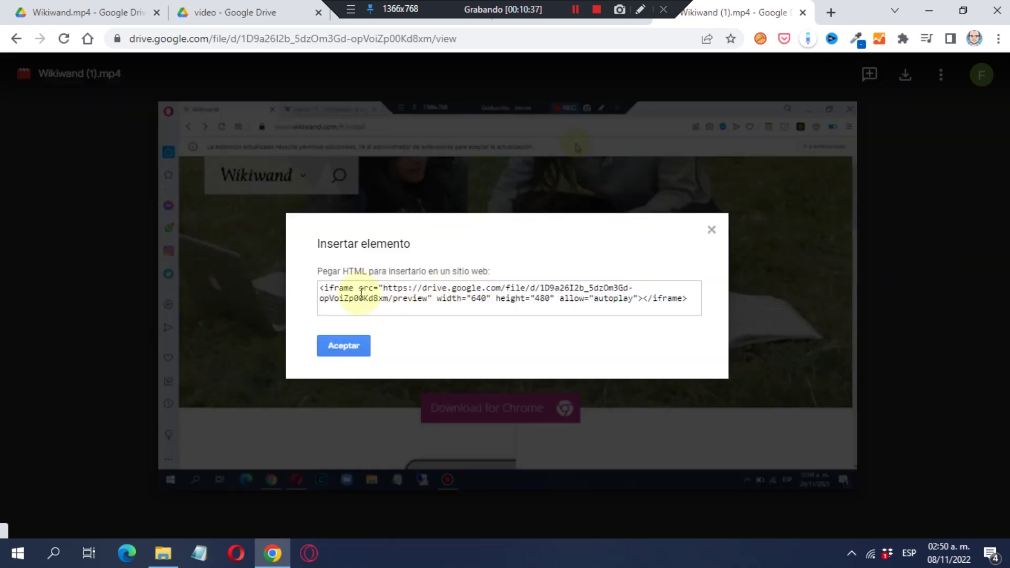
{"action": "left_click_drag", "start_coordinate": [321, 289], "coordinate": [695, 297]}
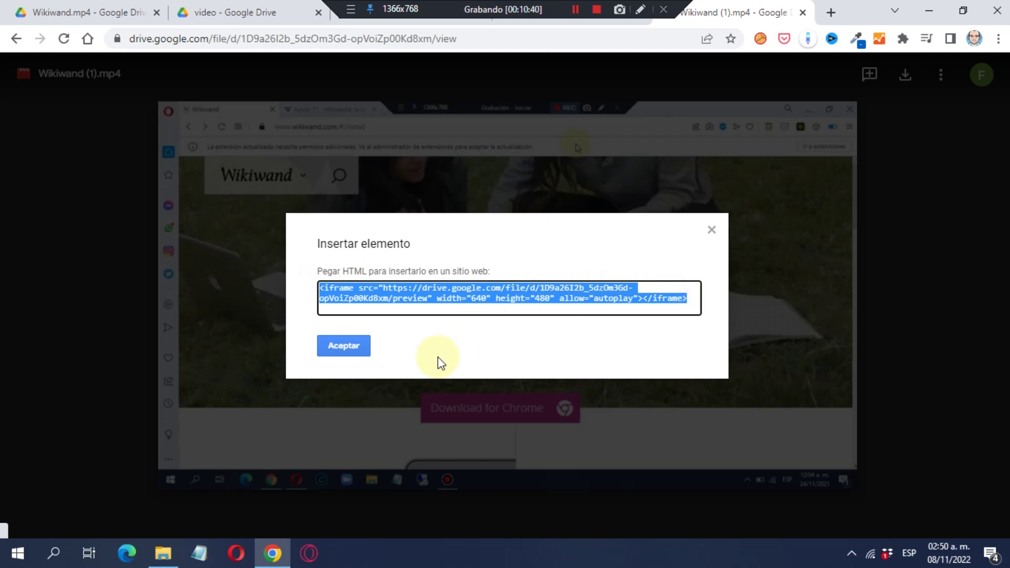
{"action": "left_click", "coordinate": [344, 346]}
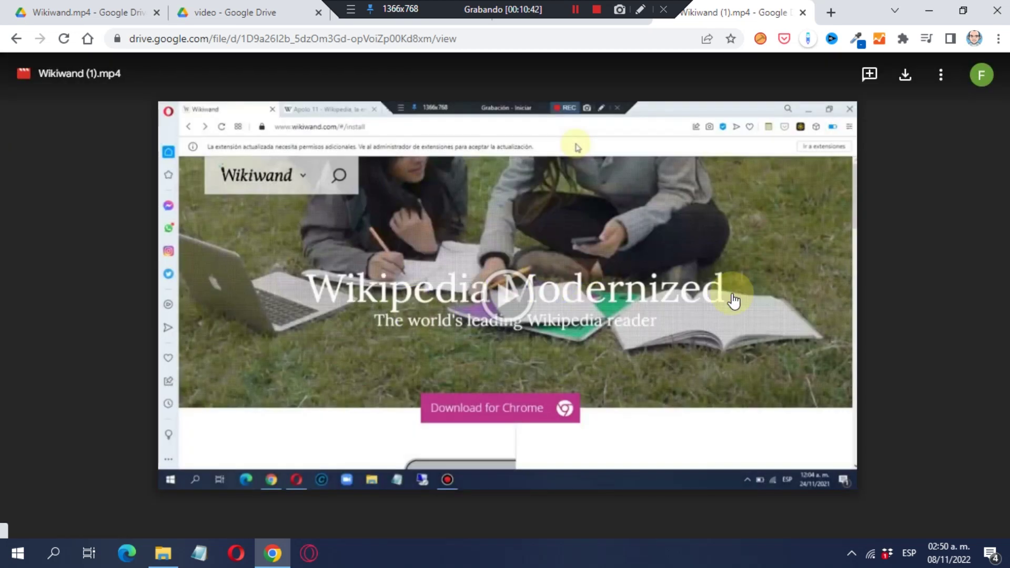
{"action": "left_click", "coordinate": [304, 9]}
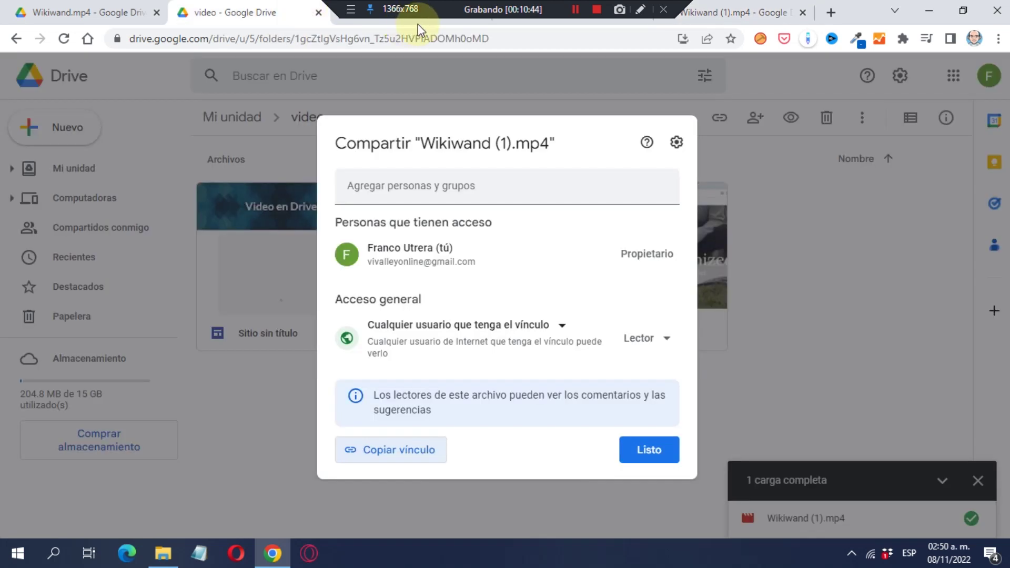
Switch to the portfolio site editor, scroll its home page, and show the Páginas list.
{"action": "left_click", "coordinate": [418, 22]}
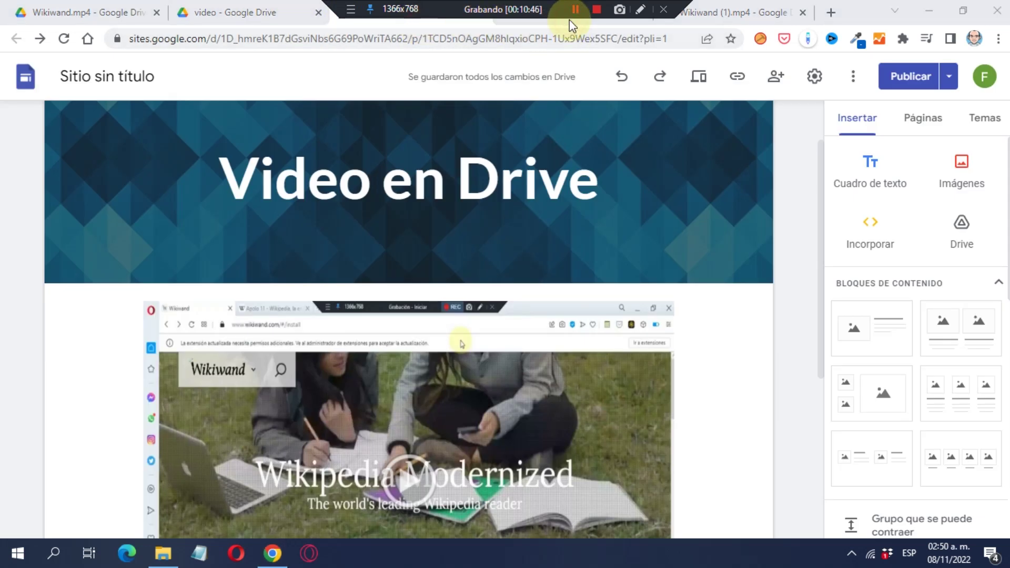
{"action": "left_click", "coordinate": [569, 20]}
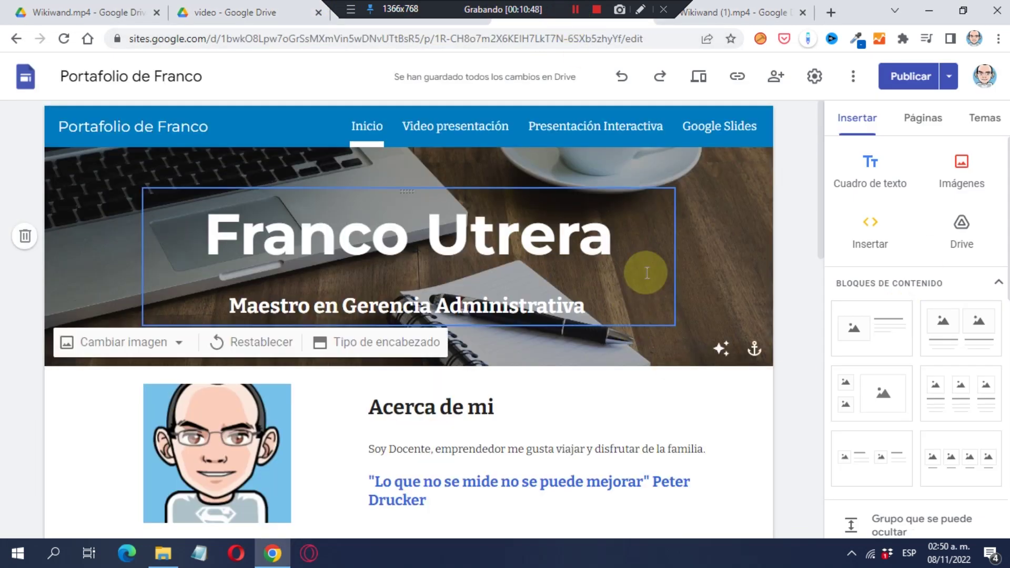
{"action": "scroll", "coordinate": [671, 278], "scroll_direction": "down", "scroll_amount": 6}
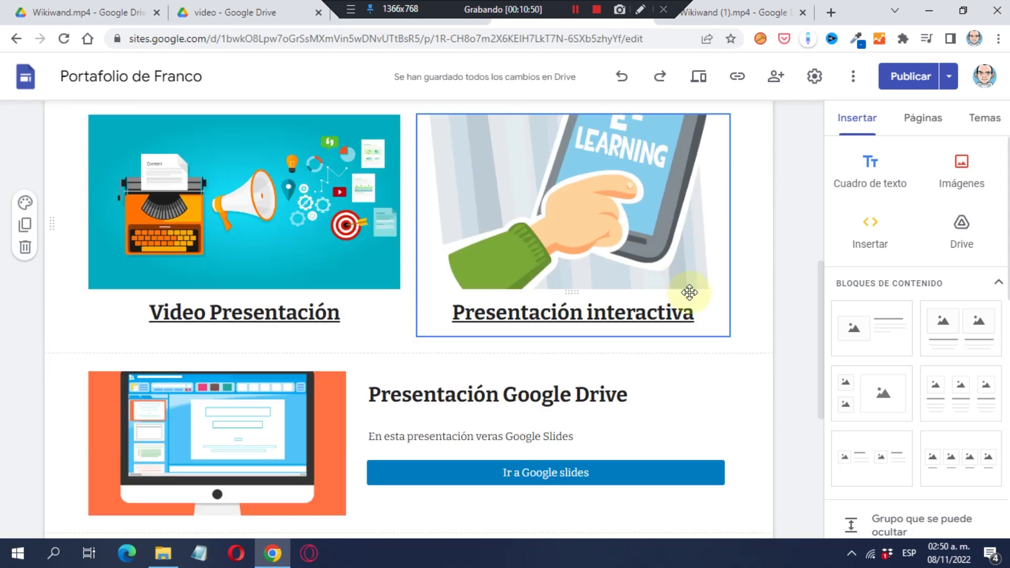
{"action": "scroll", "coordinate": [686, 293], "scroll_direction": "down", "scroll_amount": 4}
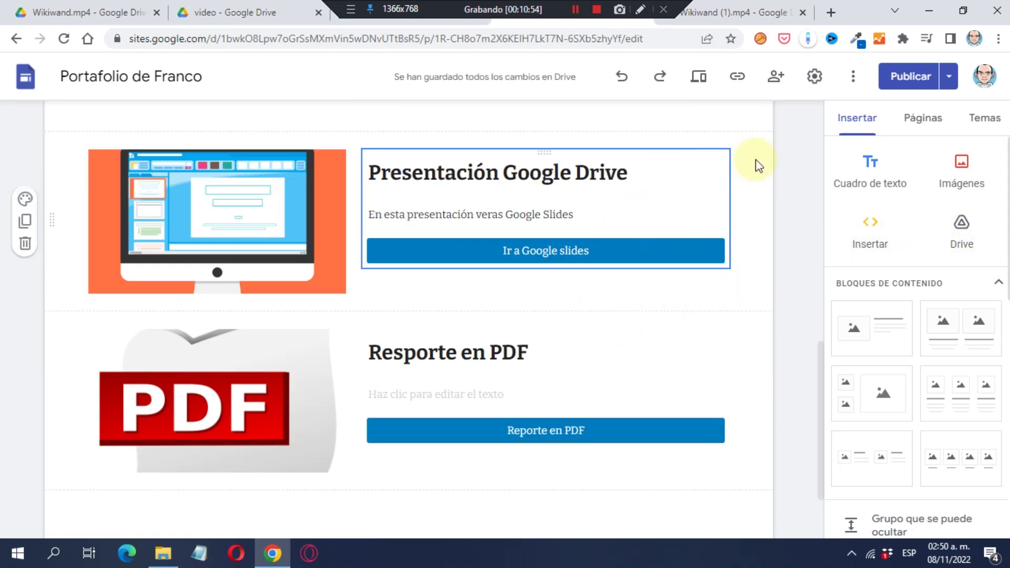
{"action": "scroll", "coordinate": [740, 289], "scroll_direction": "up", "scroll_amount": 8}
{"action": "scroll", "coordinate": [739, 275], "scroll_direction": "down", "scroll_amount": 8}
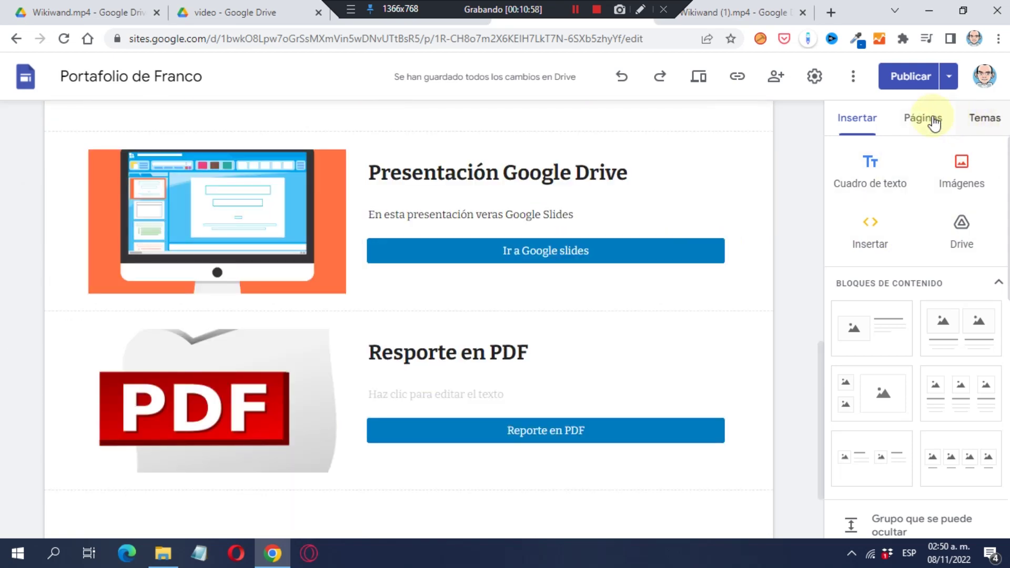
{"action": "left_click", "coordinate": [934, 123]}
{"action": "scroll", "coordinate": [766, 203], "scroll_direction": "up", "scroll_amount": 3}
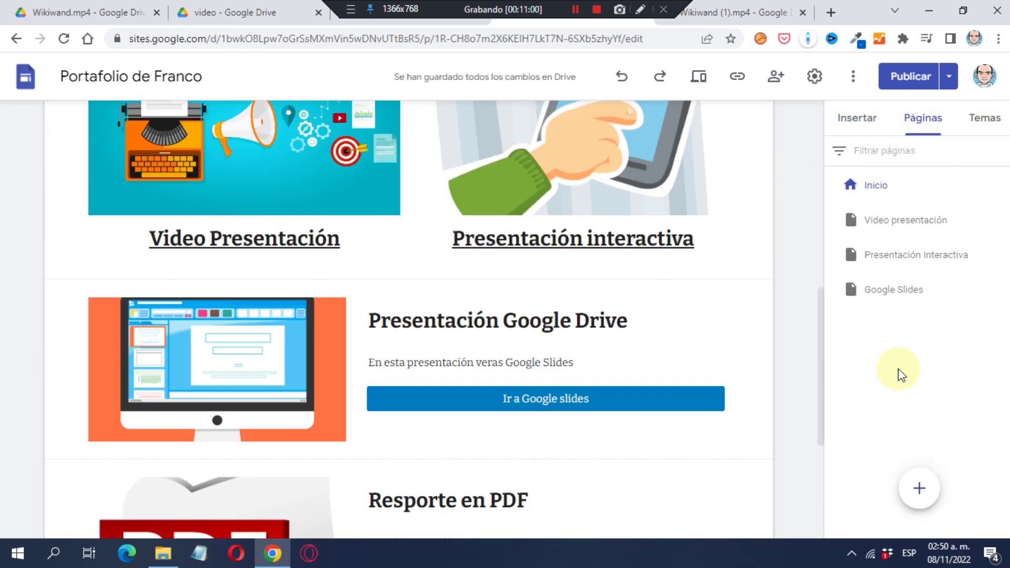
{"action": "scroll", "coordinate": [762, 338], "scroll_direction": "up", "scroll_amount": 6}
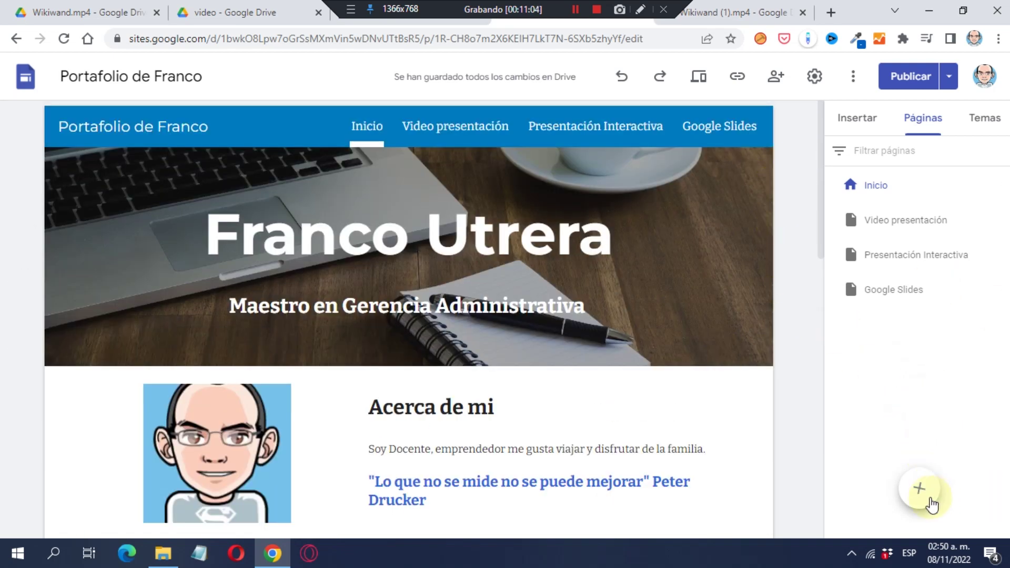
Add a full-page embed page named 'Video en Drive' with path video-en-drive.
{"action": "mouse_move", "coordinate": [928, 494]}
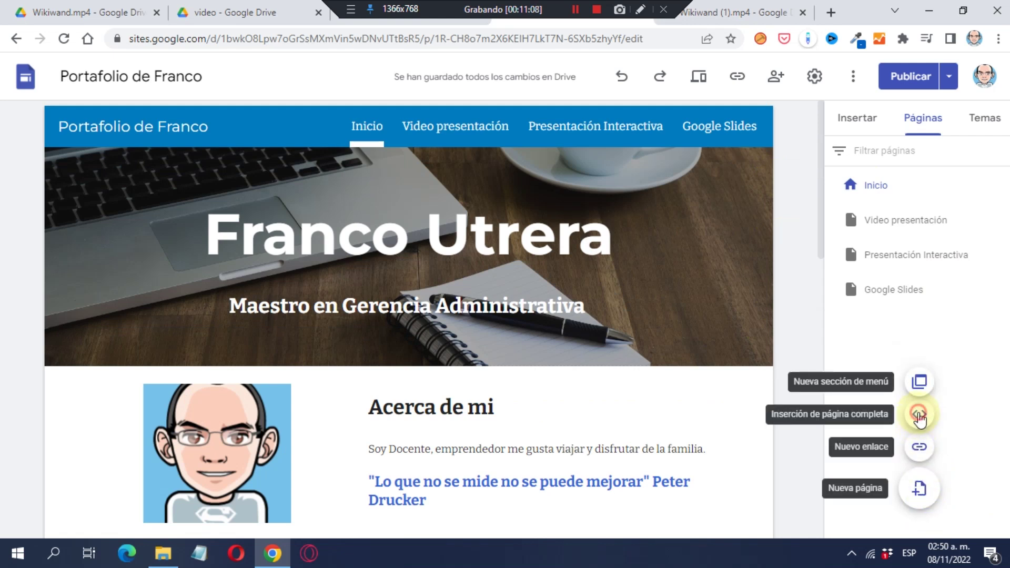
{"action": "left_click", "coordinate": [920, 416]}
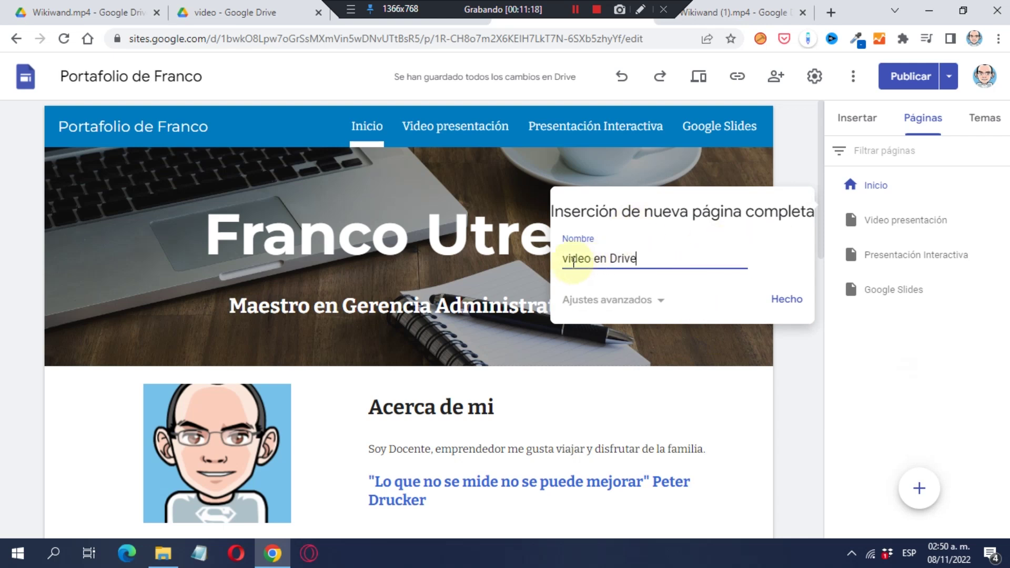
{"action": "type", "text": "V"}
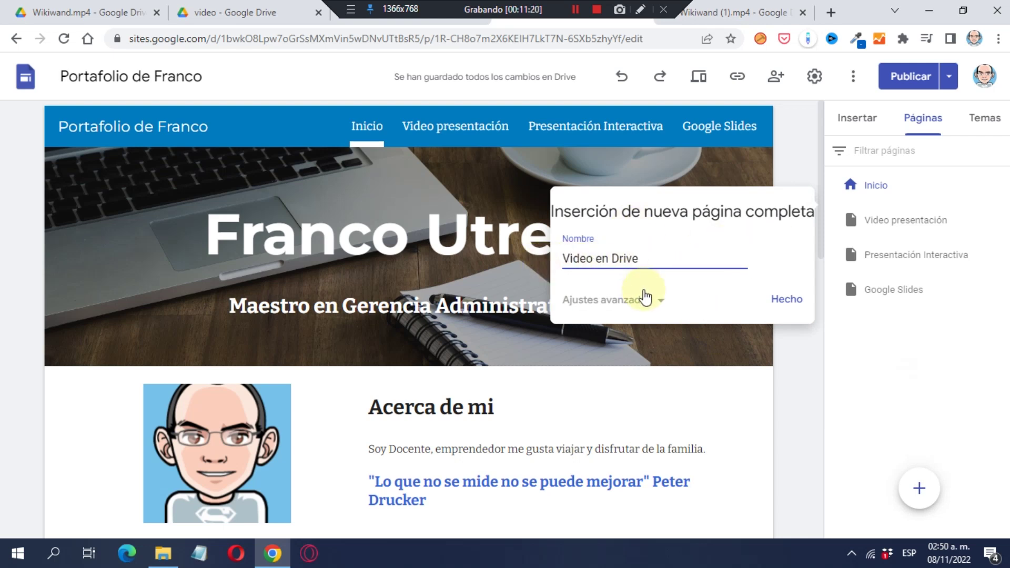
{"action": "left_click", "coordinate": [635, 298]}
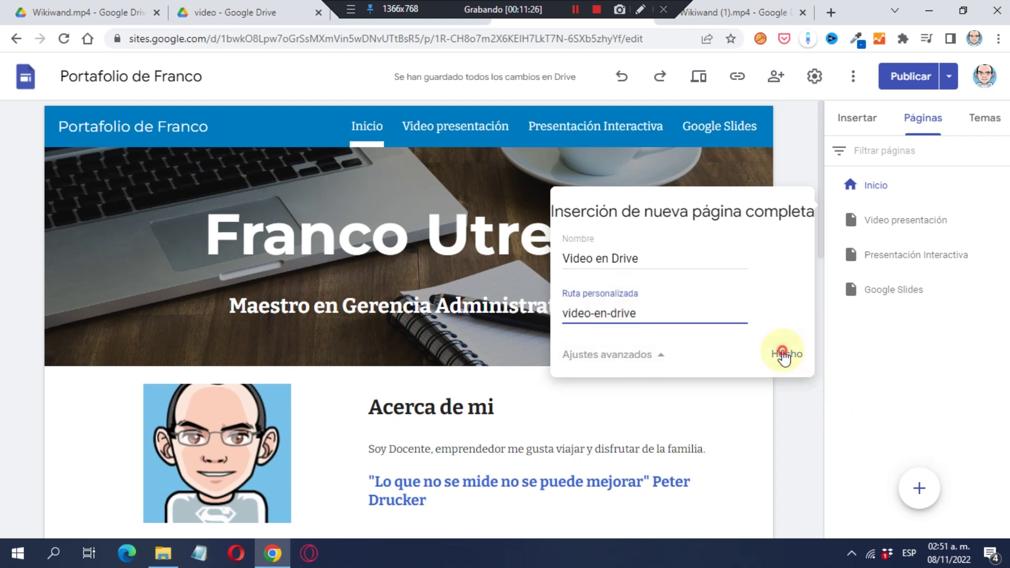
{"action": "left_click", "coordinate": [785, 354]}
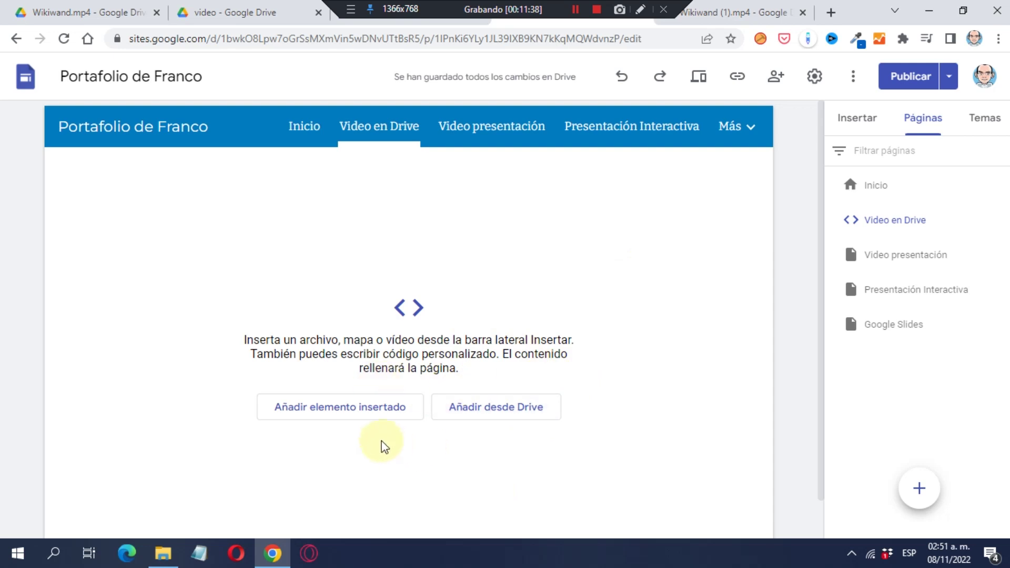
Paste the Wikiwand video's iframe code into an embed on the Video en Drive page and insert it.
{"action": "left_click", "coordinate": [385, 416]}
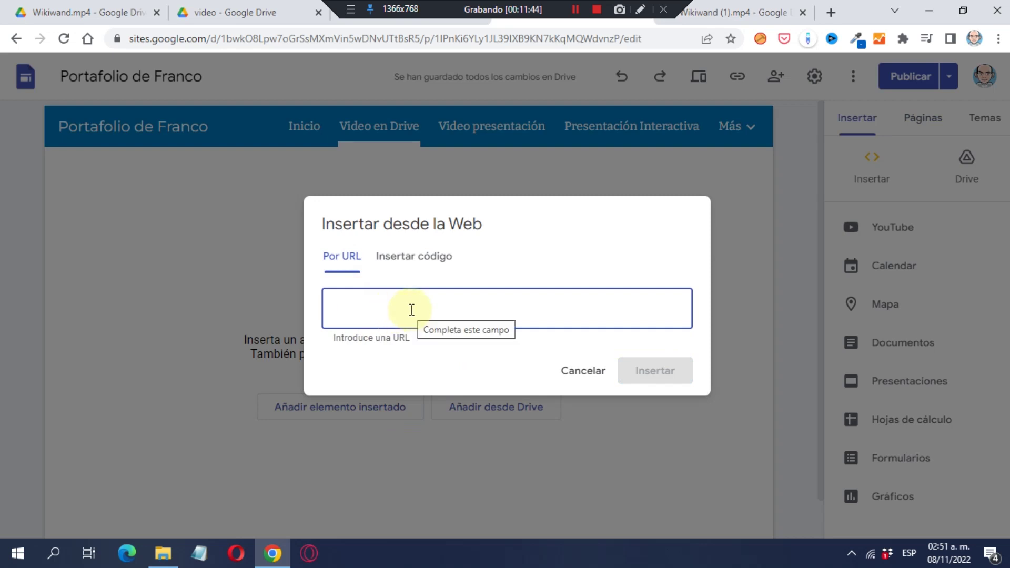
{"action": "left_click", "coordinate": [408, 259]}
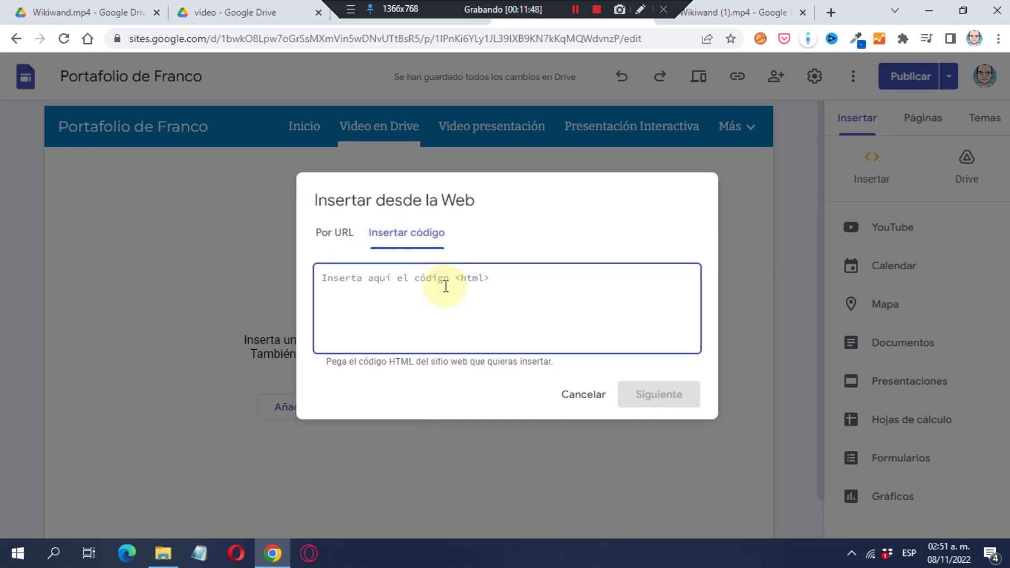
{"action": "left_click", "coordinate": [445, 287]}
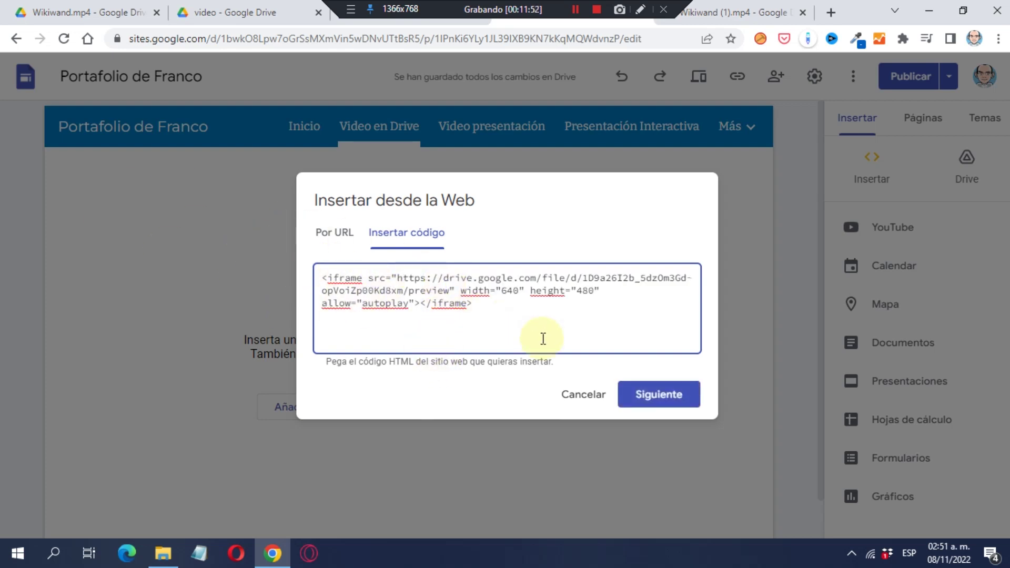
{"action": "left_click", "coordinate": [660, 395]}
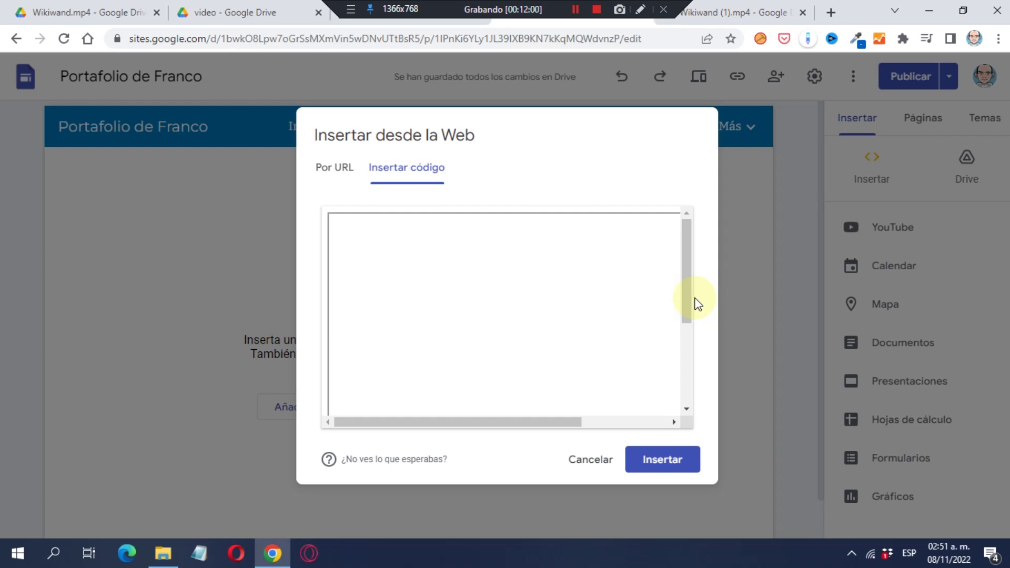
{"action": "left_click", "coordinate": [672, 468]}
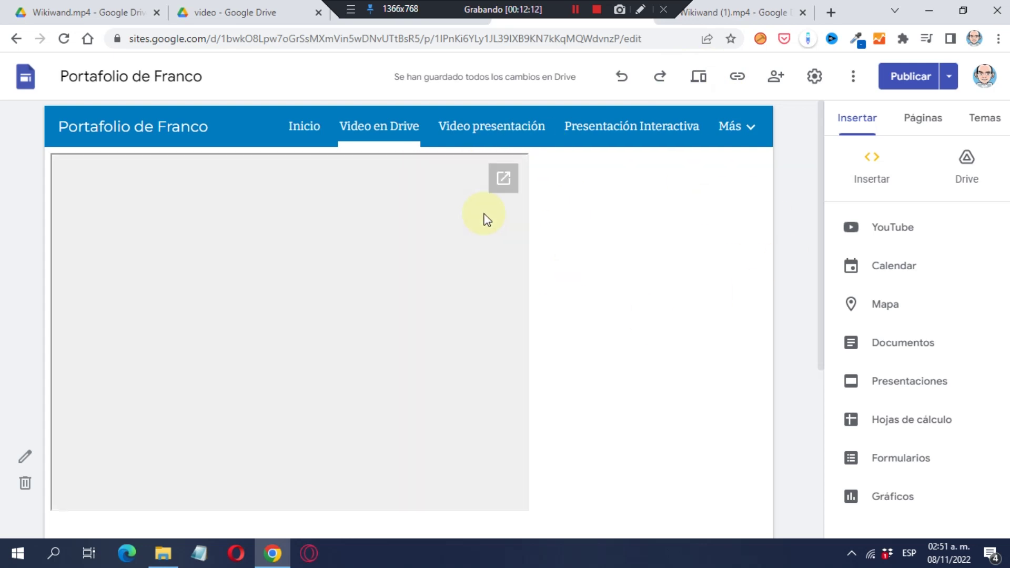
{"action": "left_click", "coordinate": [707, 79]}
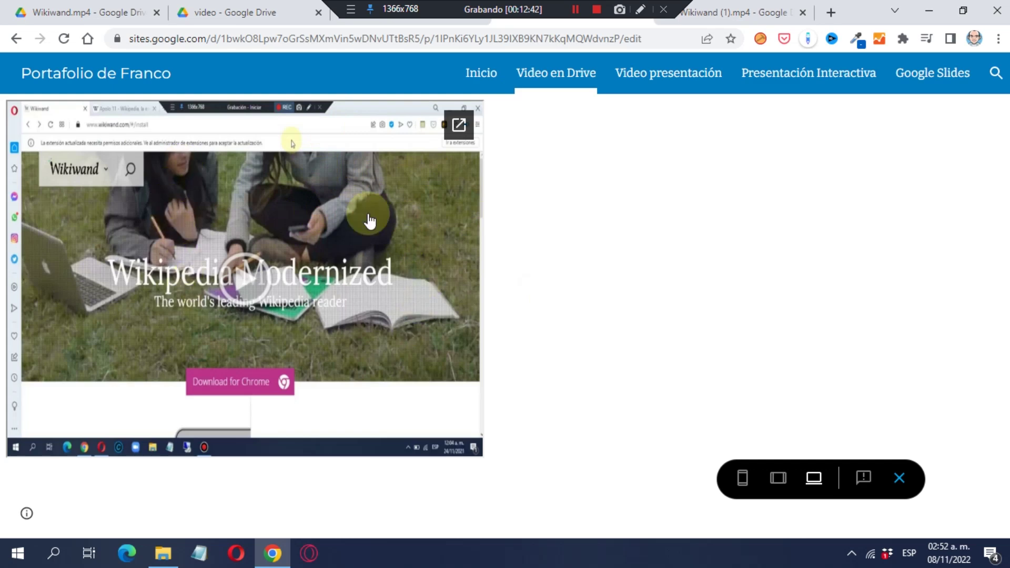
{"action": "left_click", "coordinate": [897, 479]}
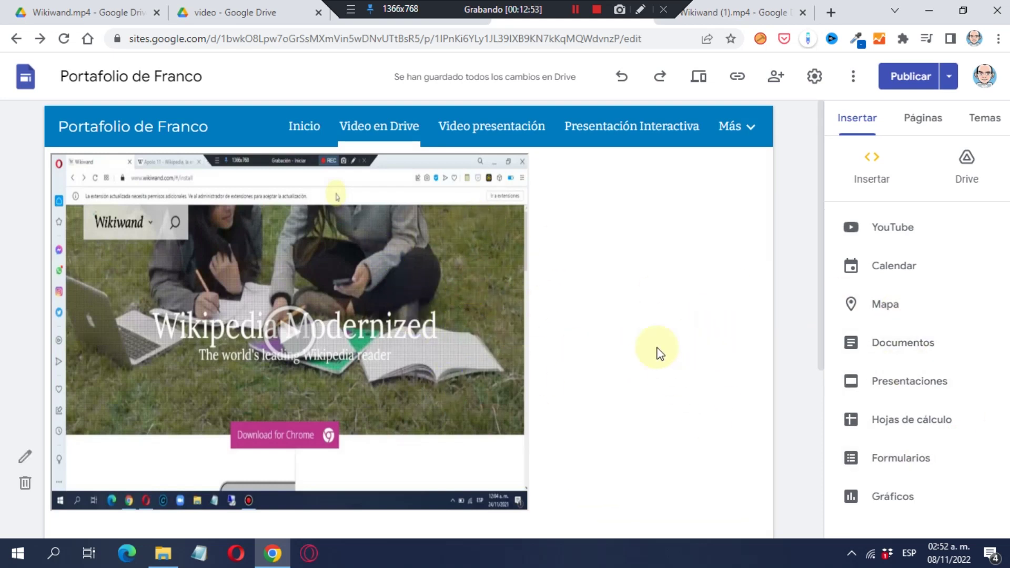
Edit the video embed's code from width="640" to width="100%" and save it.
{"action": "mouse_move", "coordinate": [492, 257]}
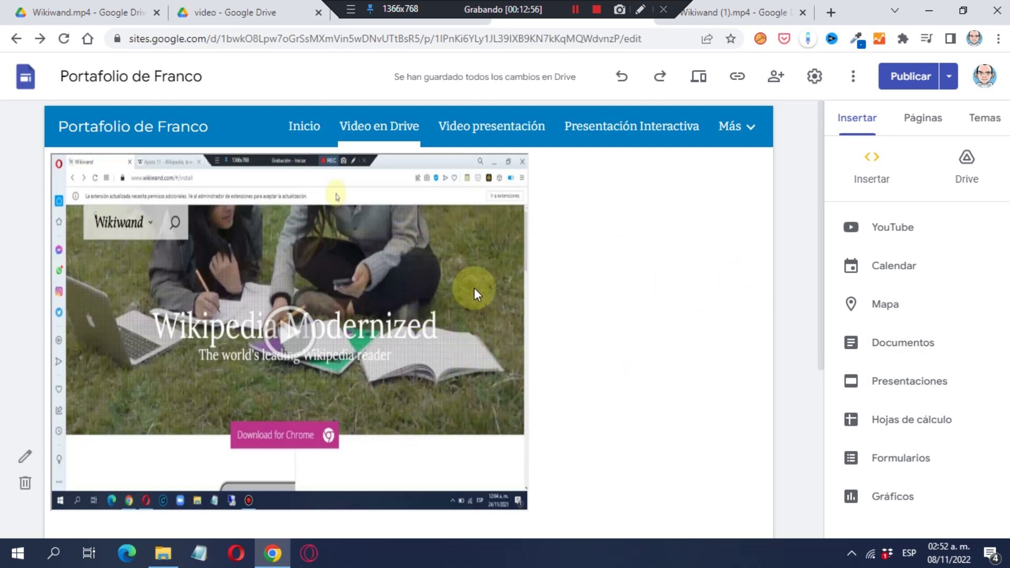
{"action": "left_click", "coordinate": [23, 456]}
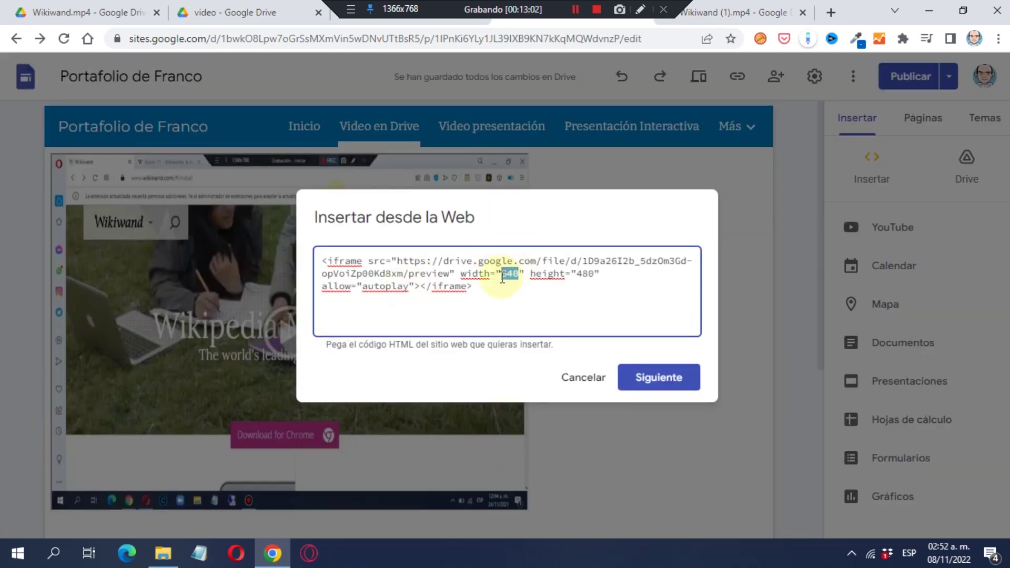
{"action": "type", "text": "100%"}
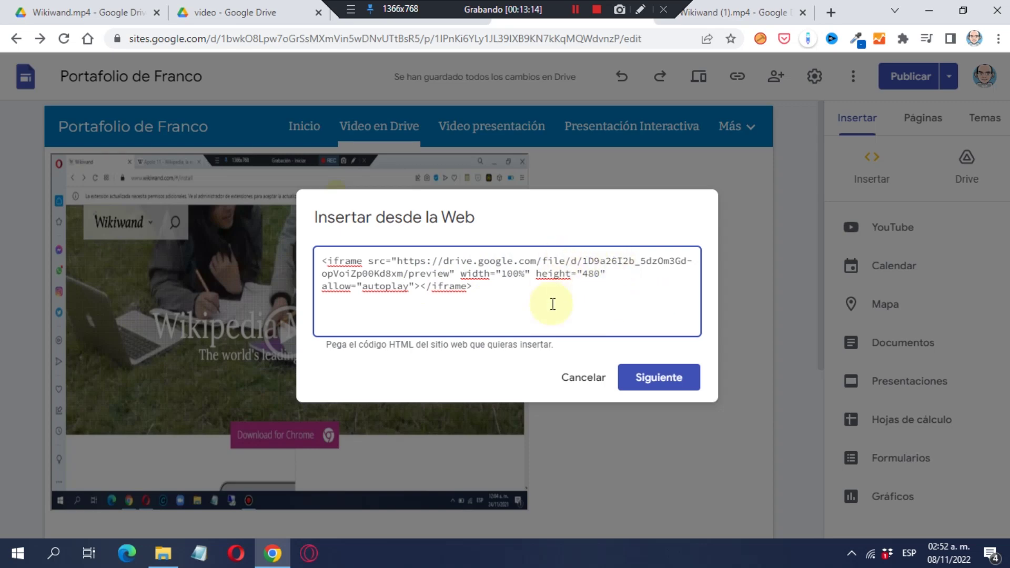
{"action": "left_click", "coordinate": [677, 378]}
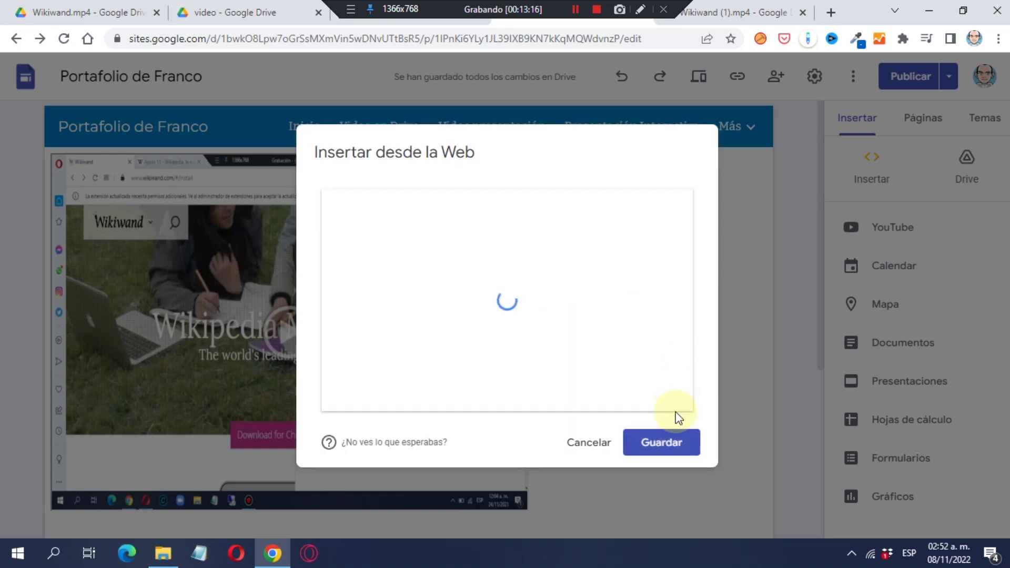
{"action": "left_click", "coordinate": [676, 444]}
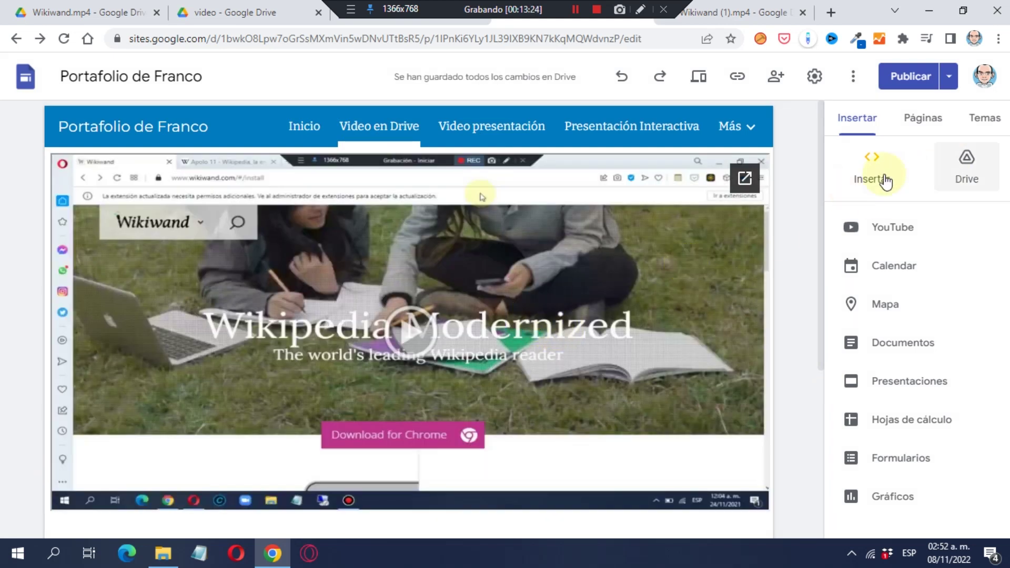
{"action": "left_click", "coordinate": [939, 120]}
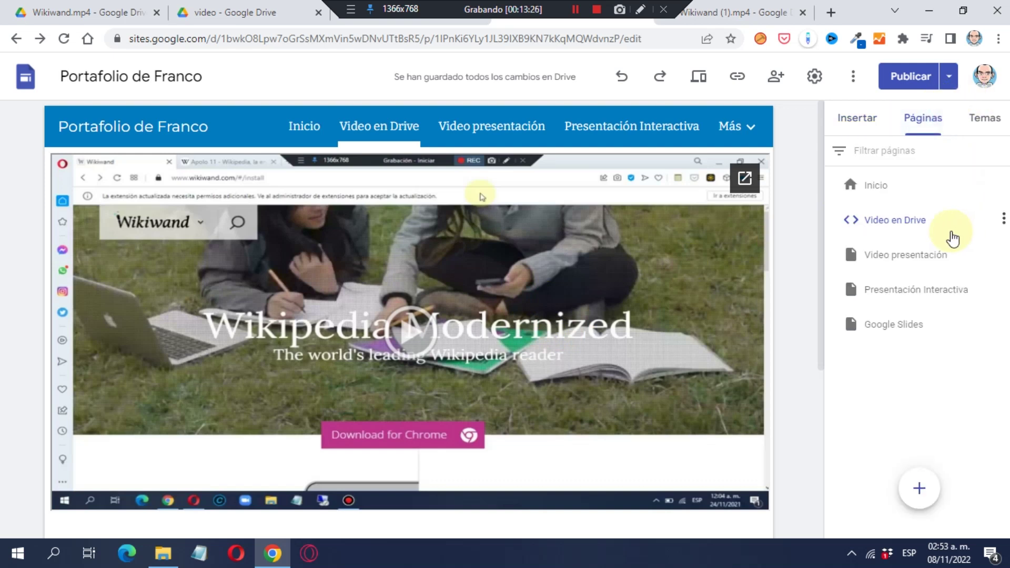
Drag Video en Drive below Google Slides, confirm it under the Más menu, and preview the site.
{"action": "left_click_drag", "start_coordinate": [963, 223], "coordinate": [944, 357]}
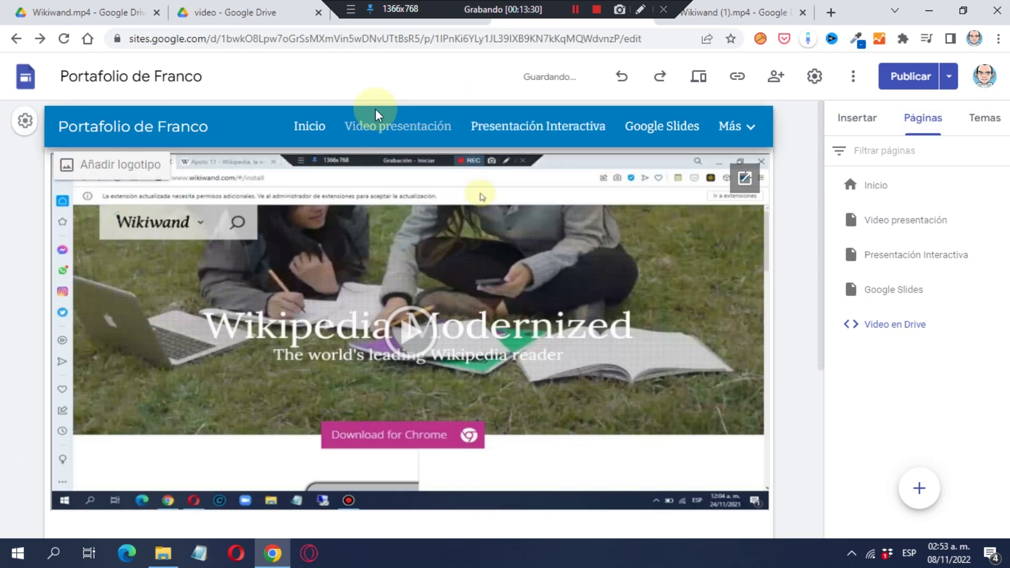
{"action": "left_click", "coordinate": [736, 126]}
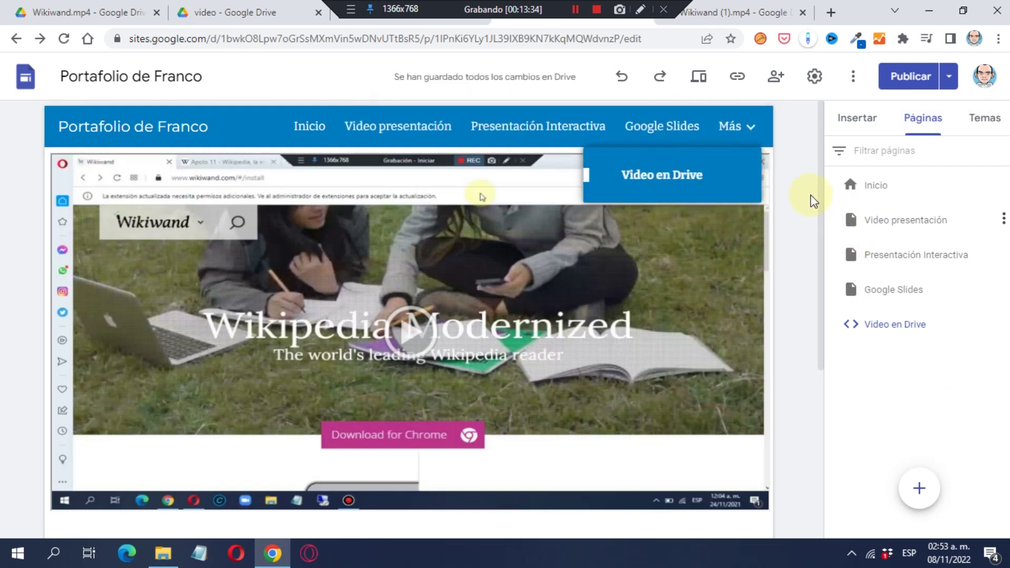
{"action": "left_click", "coordinate": [726, 134]}
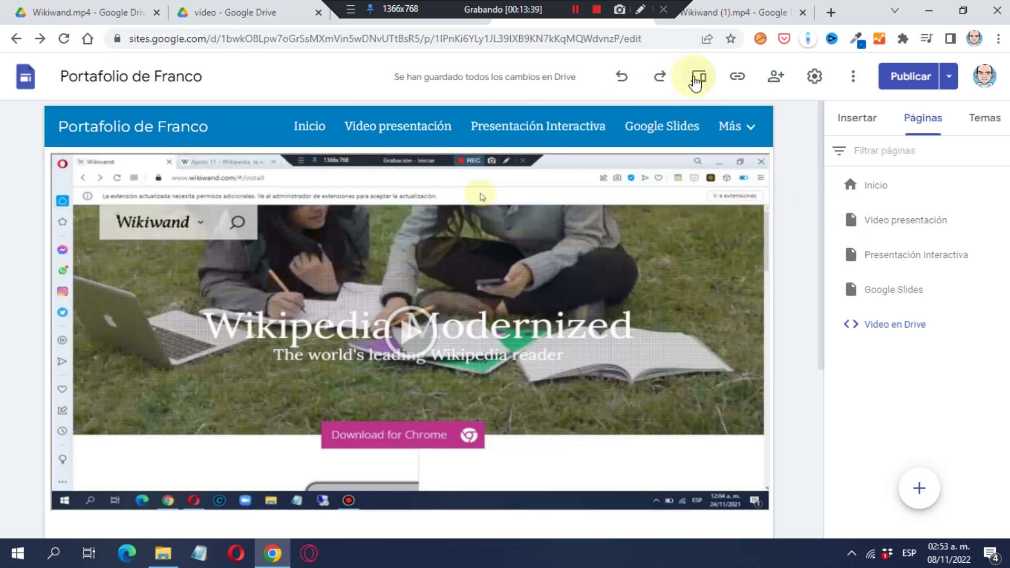
{"action": "left_click", "coordinate": [699, 79]}
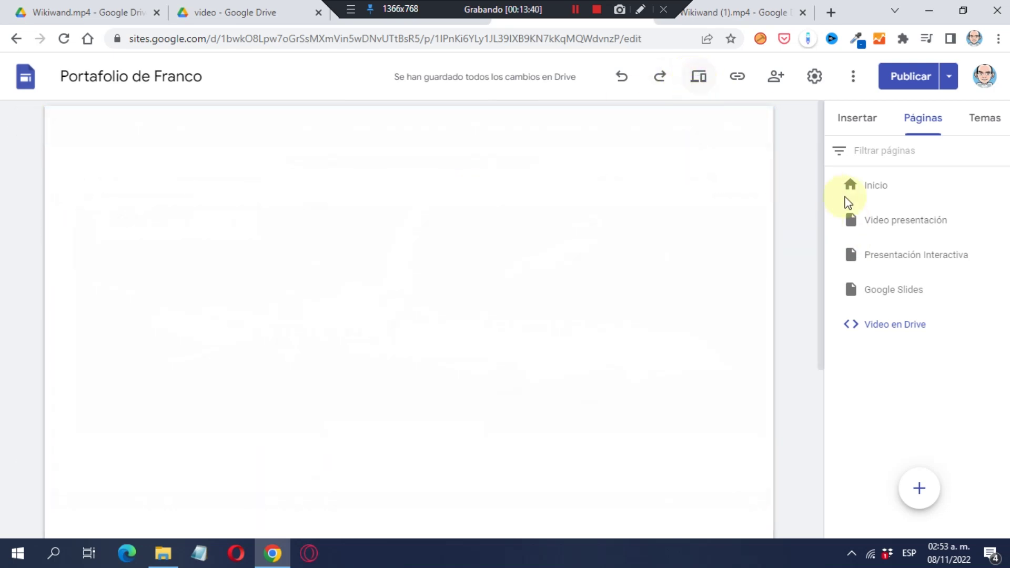